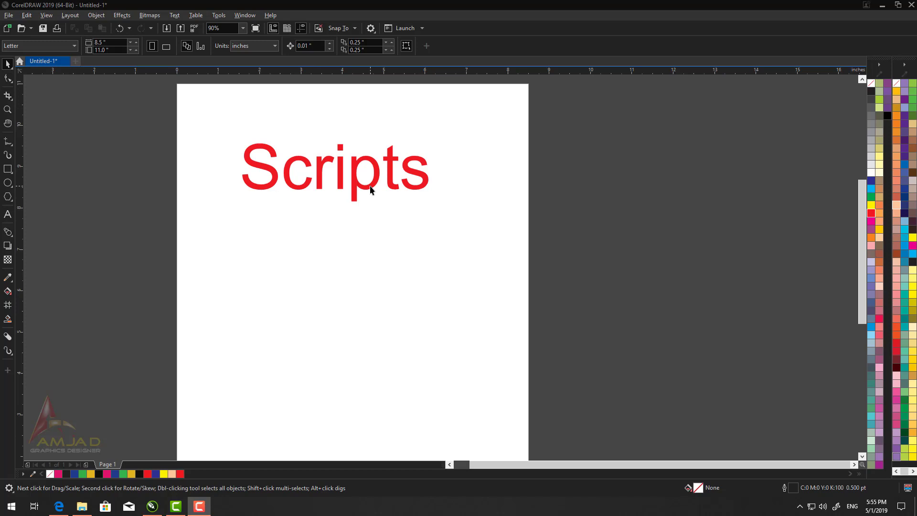
Delete the red "Scripts" text from the page.
drag(371, 190, 378, 200)
key(Delete)
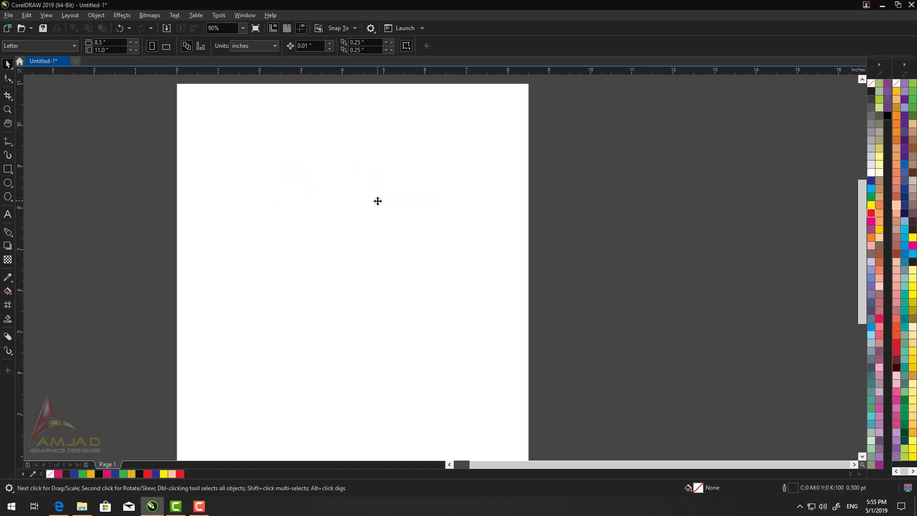
Open the Scripts docker.
click(216, 16)
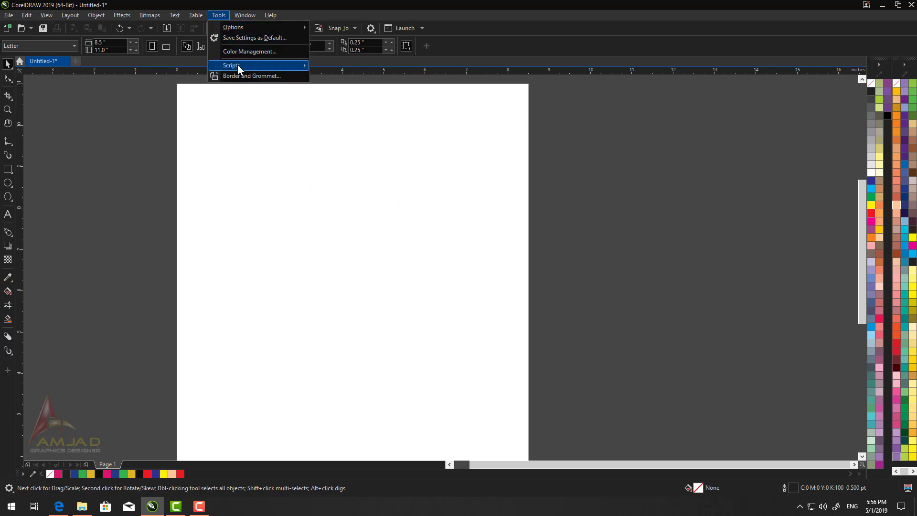
mouse_move(237, 64)
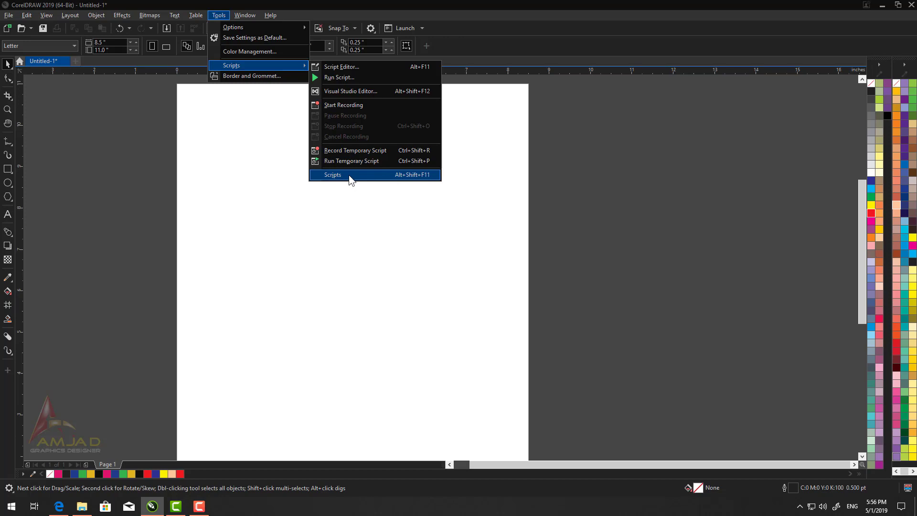
click(331, 193)
click(247, 15)
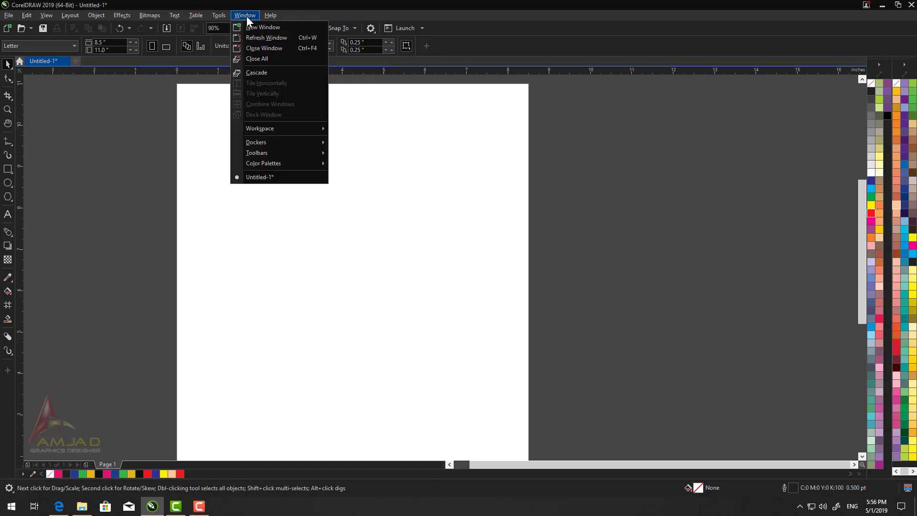
mouse_move(275, 140)
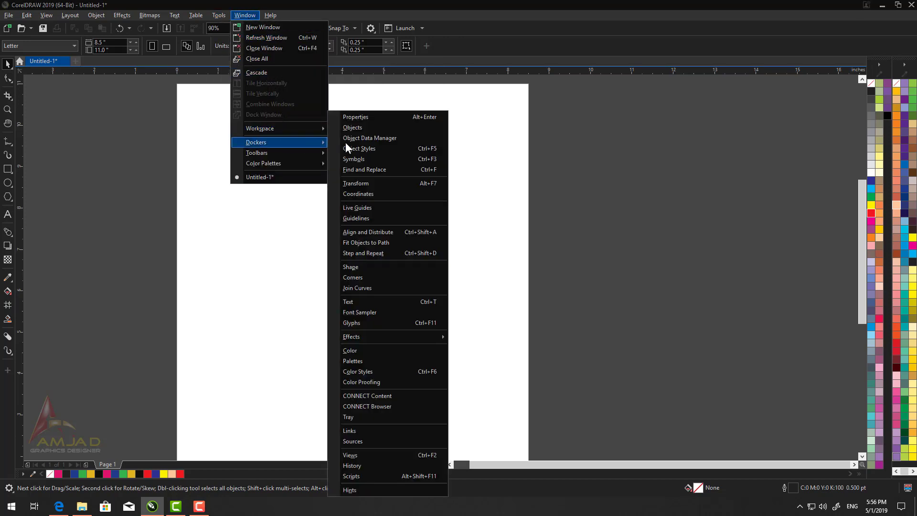
click(360, 477)
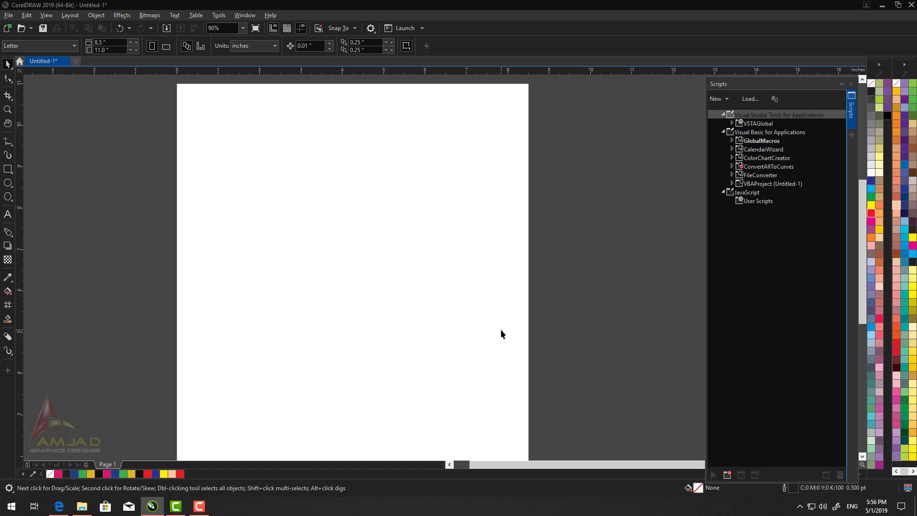
Start recording a macro saved in GlobalMacros, with the author's first name as the macro name.
click(727, 474)
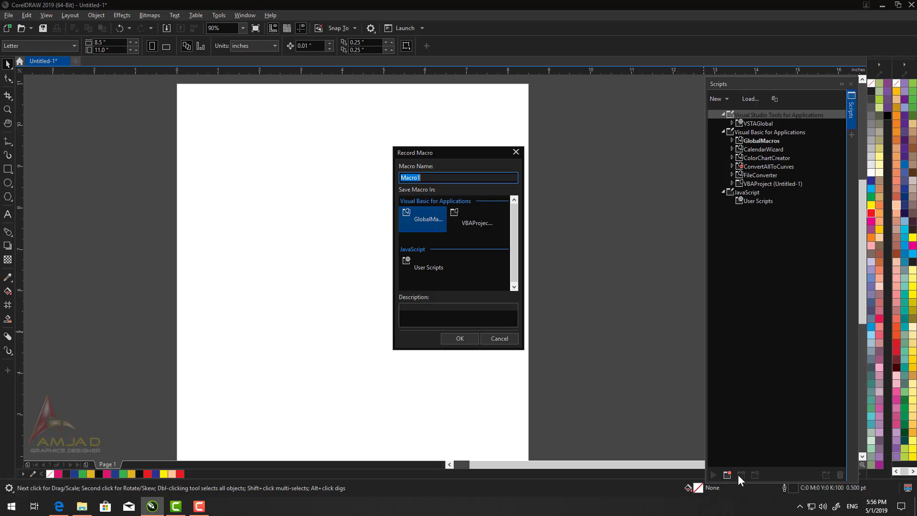
drag(460, 156, 412, 149)
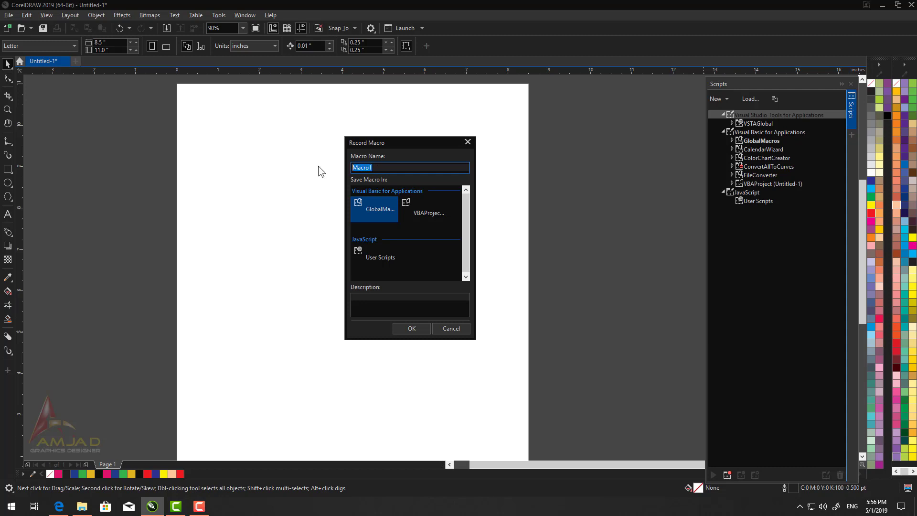
text(amjad)
click(411, 329)
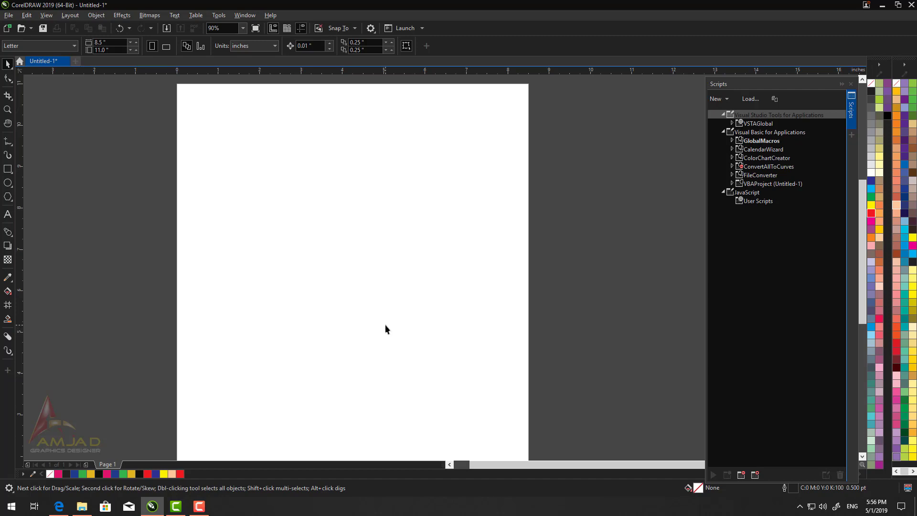
Draw a circle about 3.19 inches in diameter in the upper middle of the page.
click(7, 183)
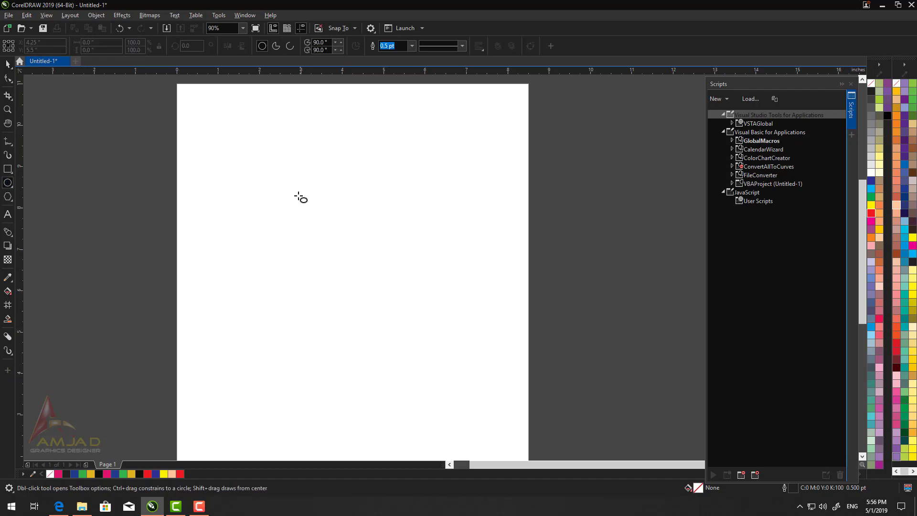
mouse_move(278, 178)
mouse_down()
mouse_move(397, 286)
mouse_move(414, 315)
mouse_up()
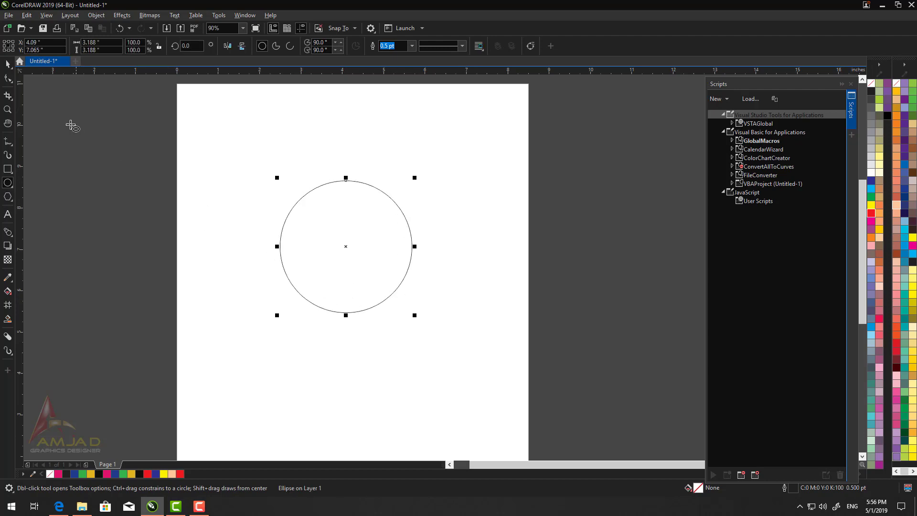
click(8, 63)
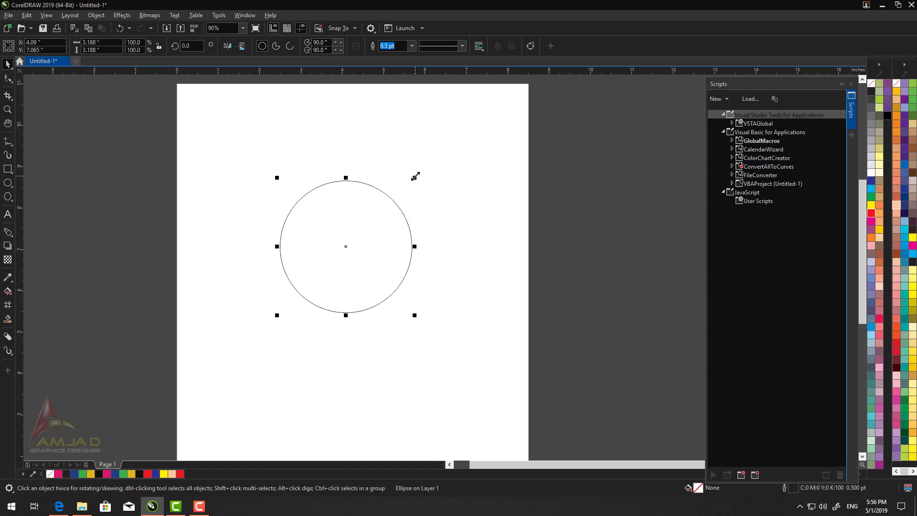
Add four progressively smaller concentric copies inside the circle, the smallest about 1.34 inches in diameter.
drag(415, 177, 411, 183)
click(408, 194)
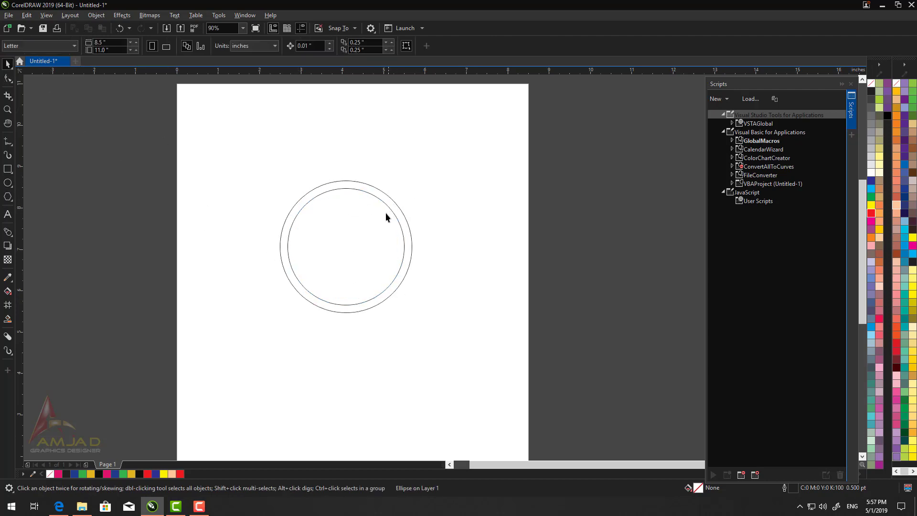
click(385, 214)
drag(406, 186, 387, 215)
click(371, 233)
click(386, 220)
click(366, 235)
click(372, 227)
click(406, 200)
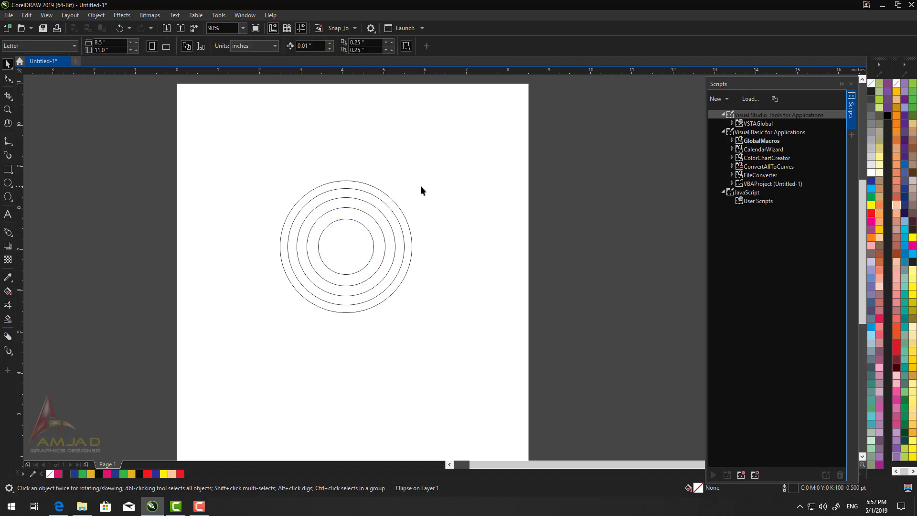
Fill the outermost ring with red (C0 M100 Y82 K0) using Smart Fill.
click(7, 319)
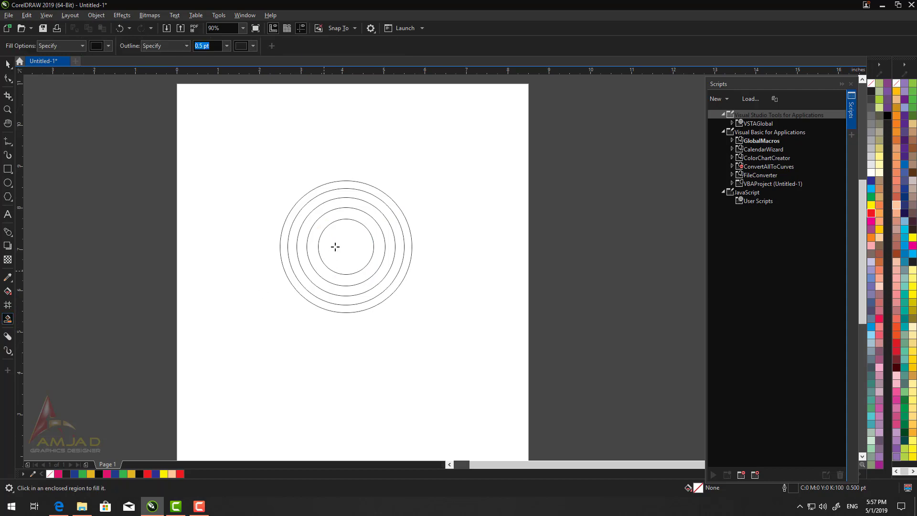
click(108, 46)
click(159, 165)
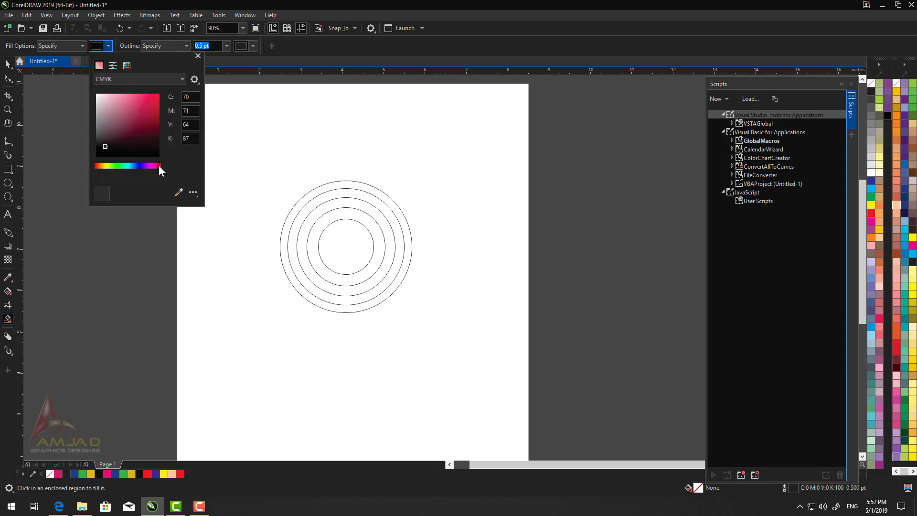
click(154, 96)
click(356, 186)
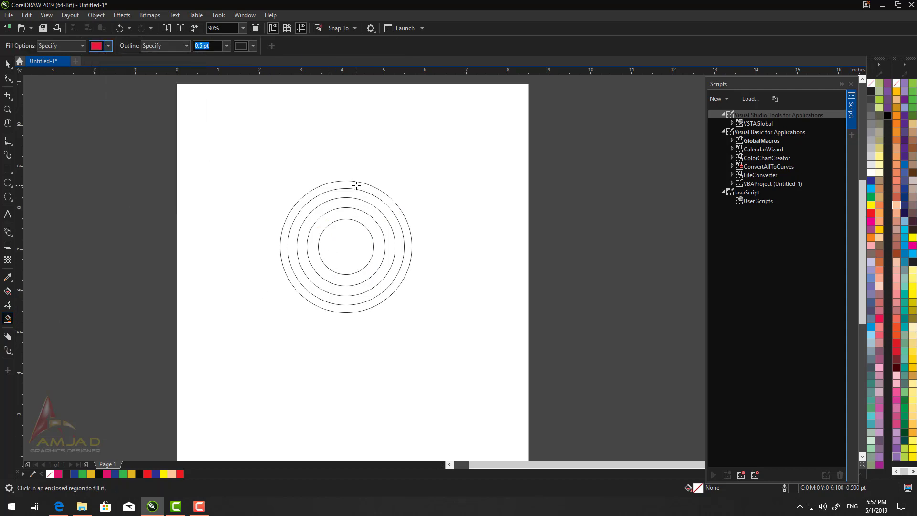
Smart-fill the second ring from the outside with dark blue (C98 M93 Y0 K1).
click(108, 46)
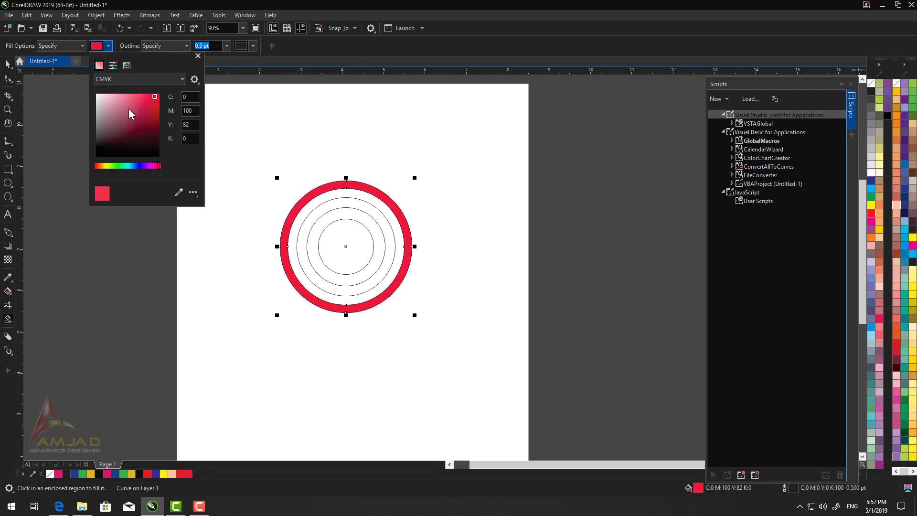
click(140, 165)
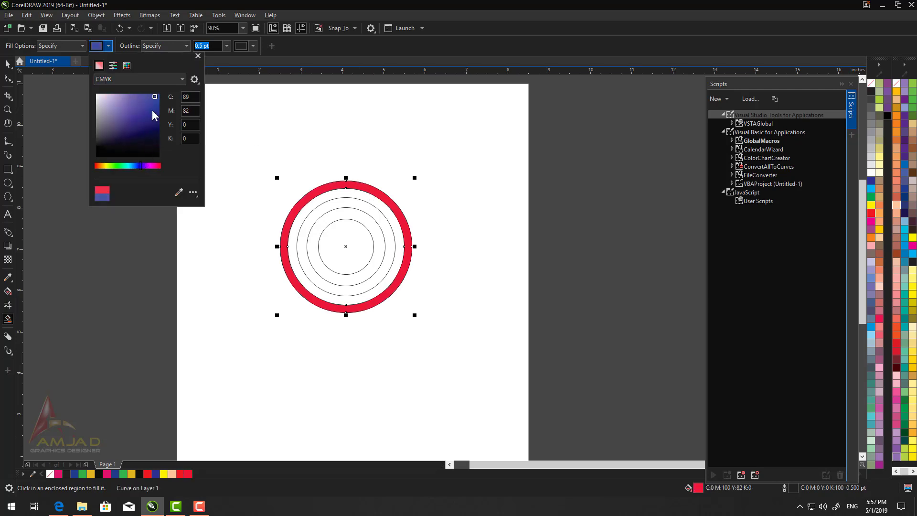
click(152, 110)
click(334, 196)
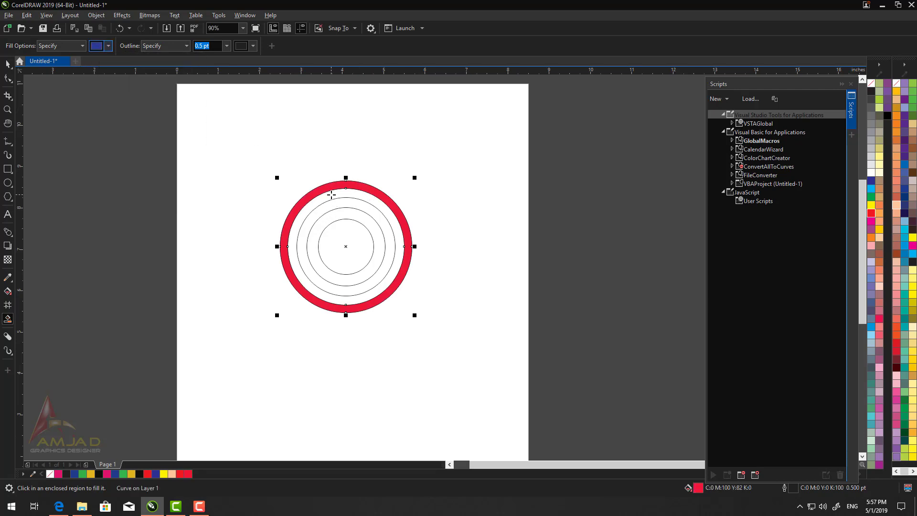
Smart-fill the third ring from the outside with light green (C55 M0 Y100 K0).
click(109, 47)
click(112, 165)
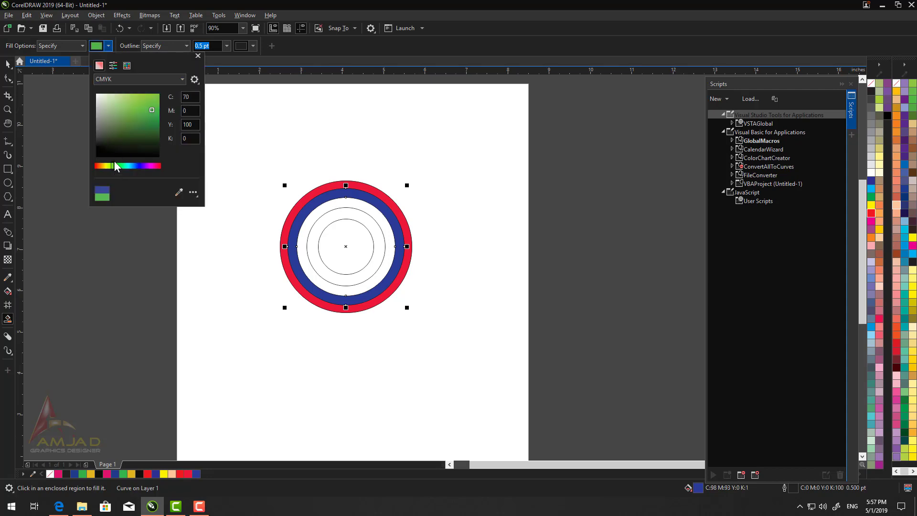
click(148, 99)
click(334, 205)
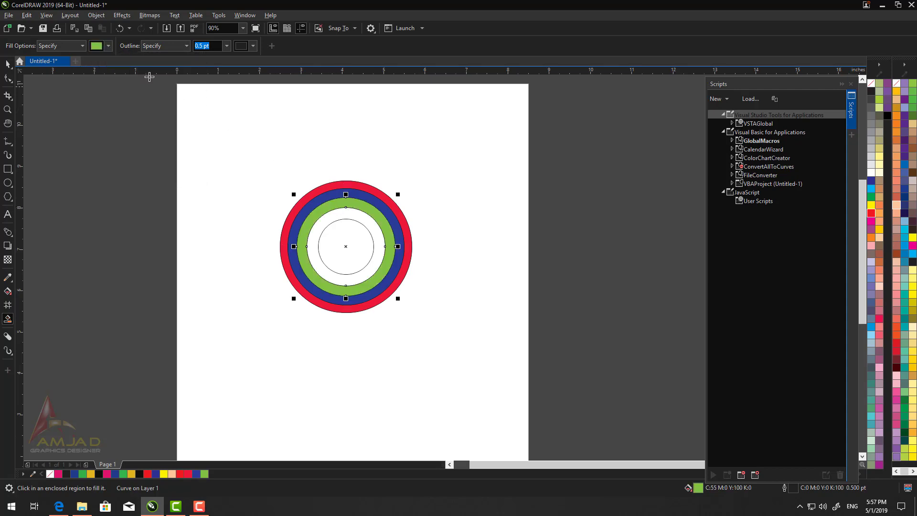
Smart-fill the ring around the centre circle with olive (C38 M33 Y100 K5).
click(109, 46)
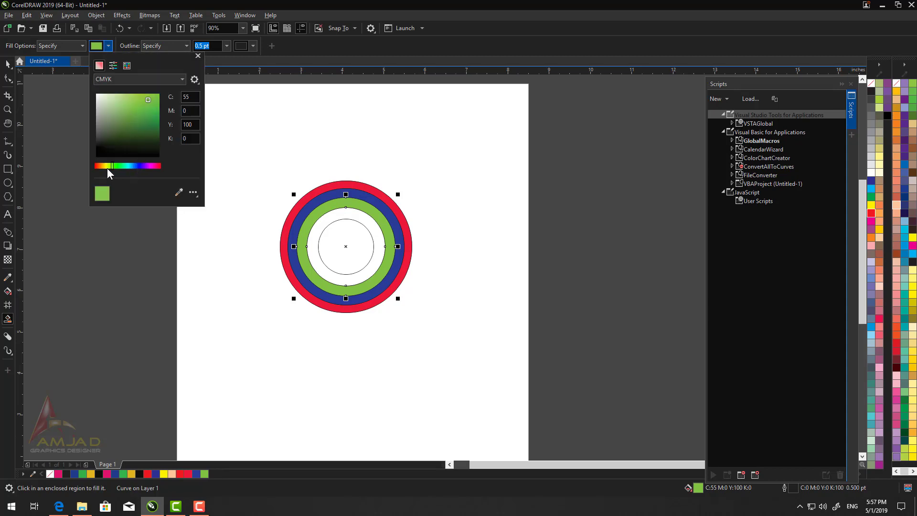
click(105, 167)
click(153, 117)
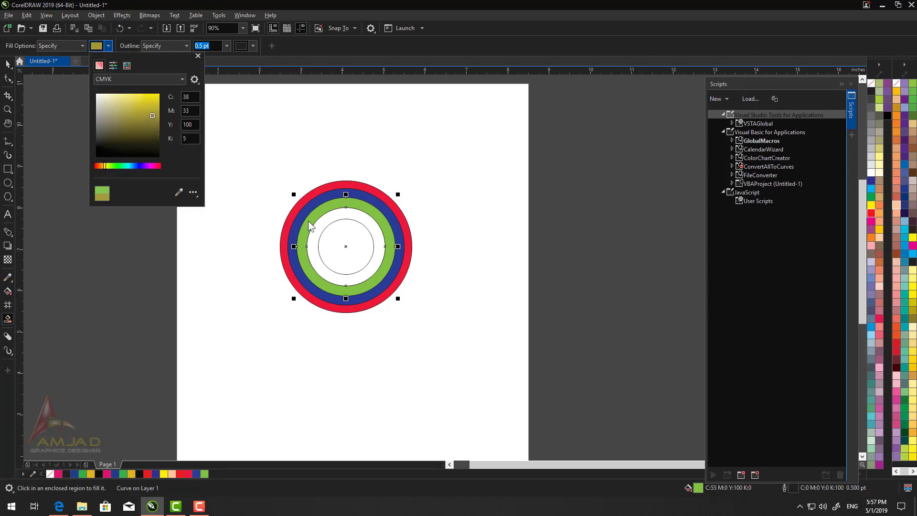
click(332, 217)
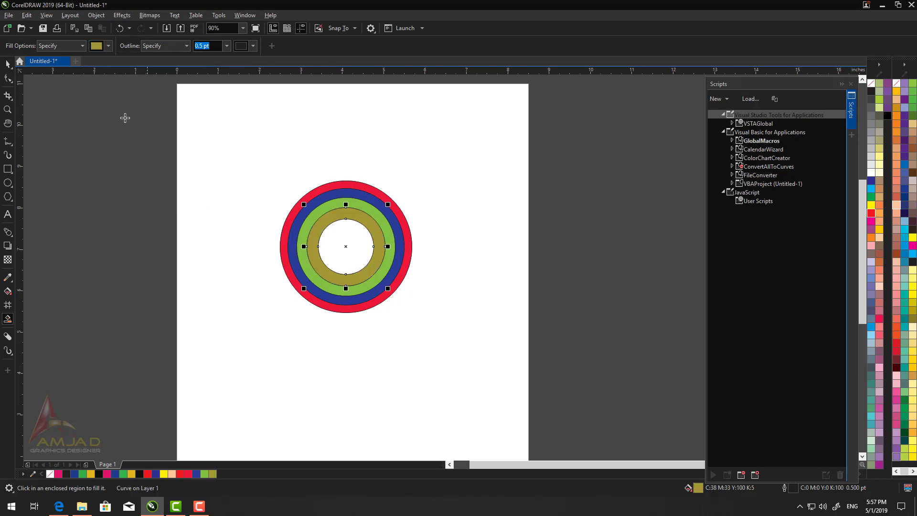
Smart-fill the centre circle with black (C75 M67 Y66 K90).
click(109, 46)
click(106, 153)
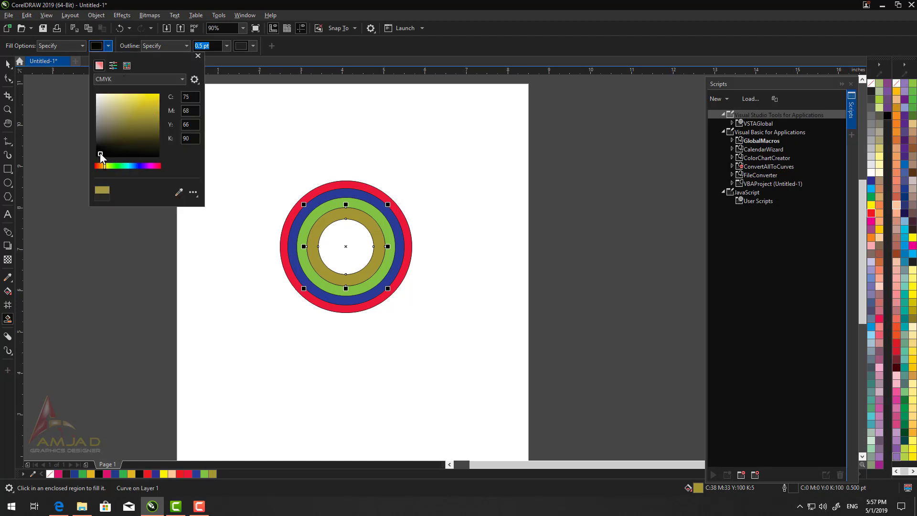
click(353, 252)
click(353, 252)
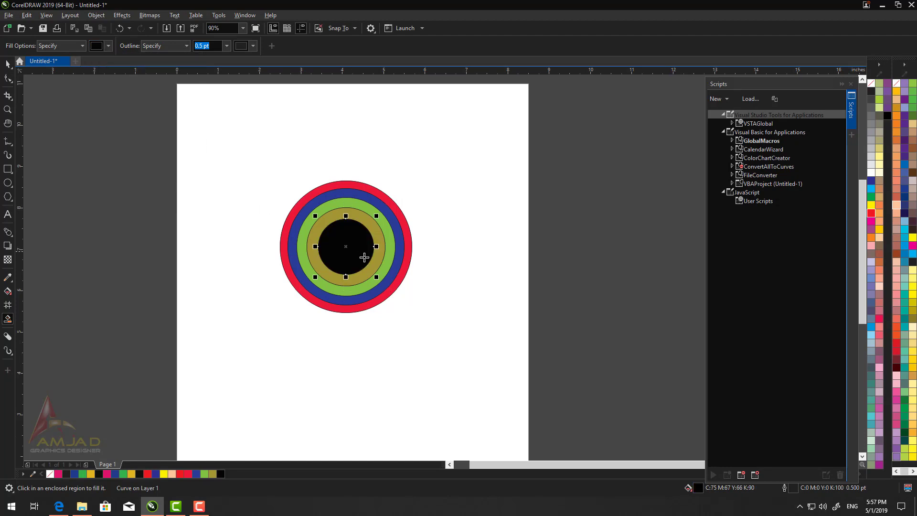
Remove the outlines from all the circles and coloured rings.
click(8, 63)
click(7, 110)
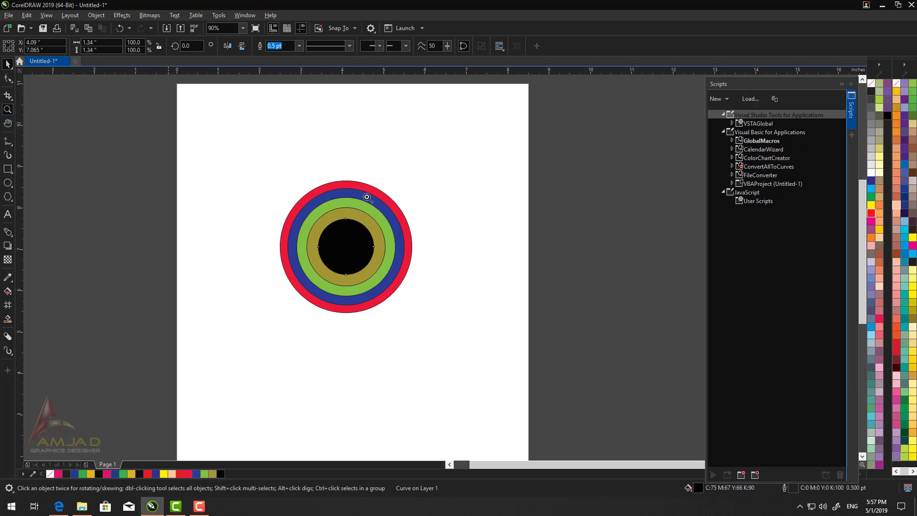
drag(251, 164, 445, 322)
key(space)
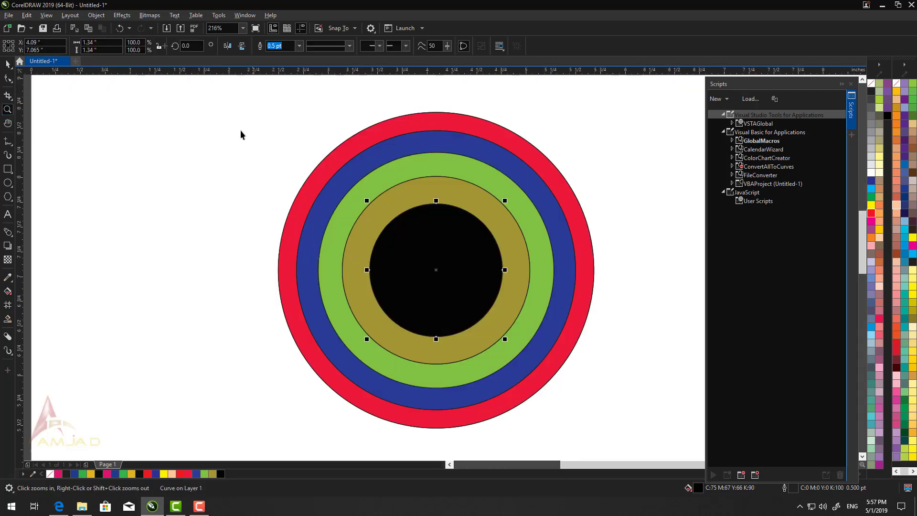
drag(221, 110, 632, 434)
right_click(871, 85)
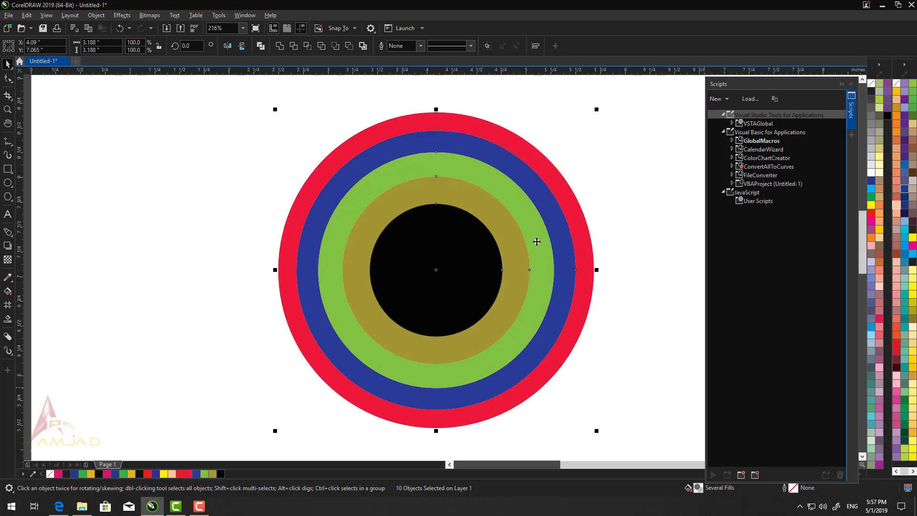
Select the complete ring artwork and stop the macro recording.
key(Escape)
scroll(306, 215, down, 3)
drag(270, 180, 446, 323)
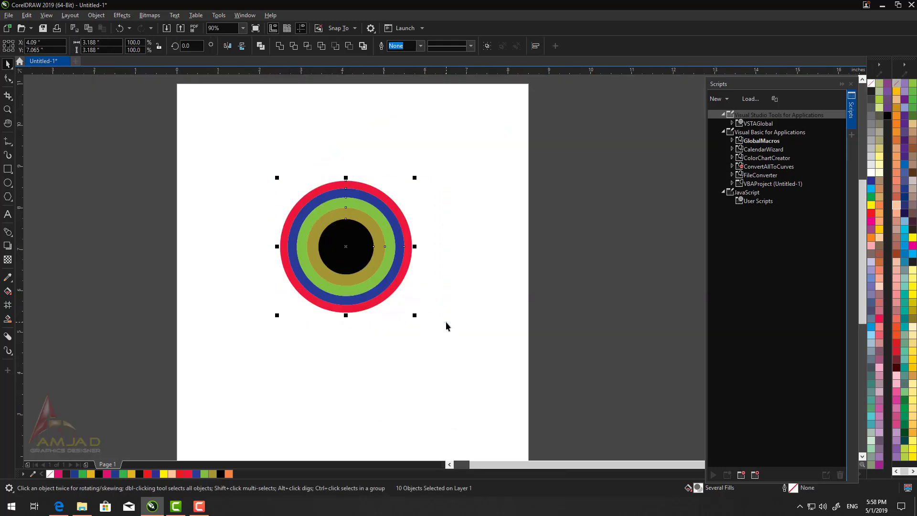
click(754, 474)
Delete all the ring artwork from the page.
click(424, 313)
mouse_move(180, 161)
mouse_down()
mouse_move(485, 292)
mouse_move(497, 339)
mouse_up()
key(Delete)
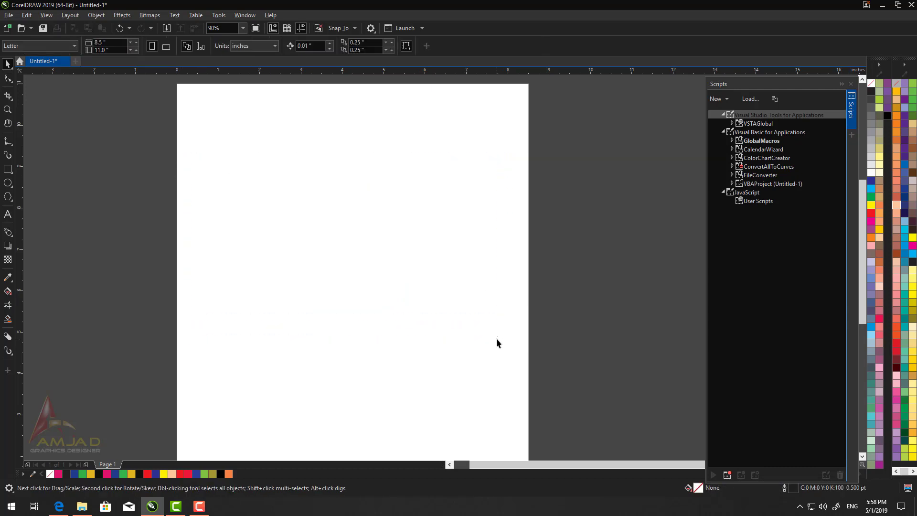
Start recording a second macro named "azan" in GlobalMacros.
click(727, 474)
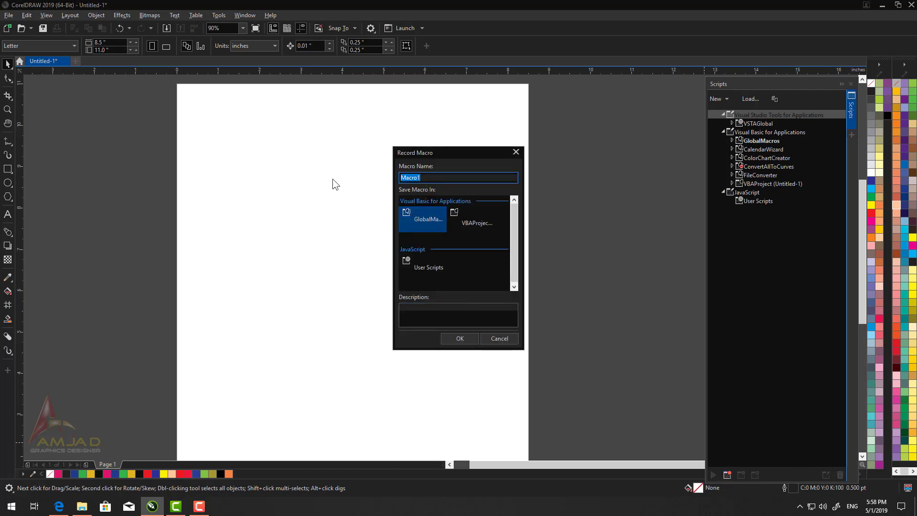
text(azan)
click(458, 338)
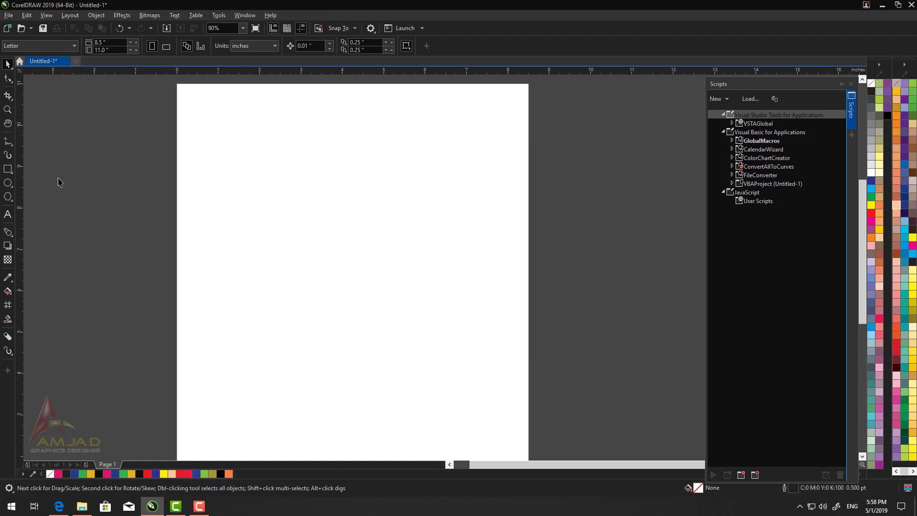
Draw a square about 3.08 inches wide on the page and add a copy rotated into a diamond about the same centre.
click(8, 169)
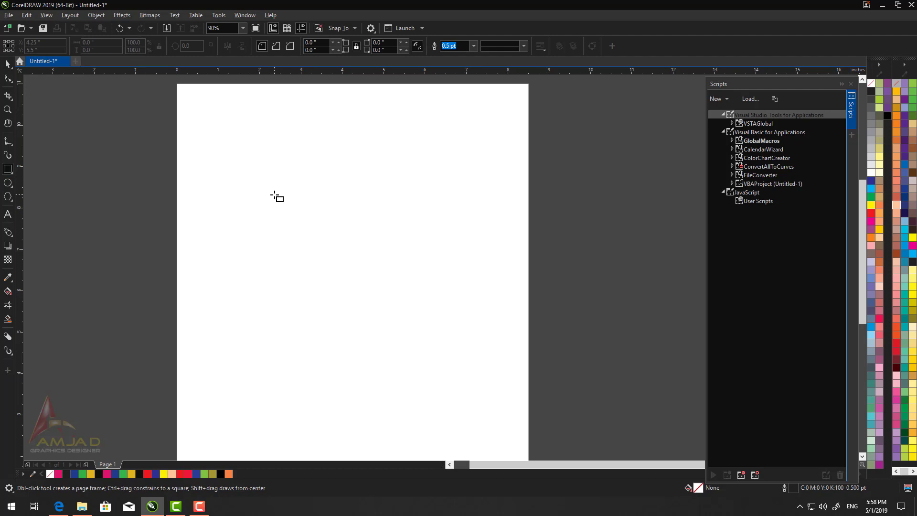
drag(274, 194, 382, 323)
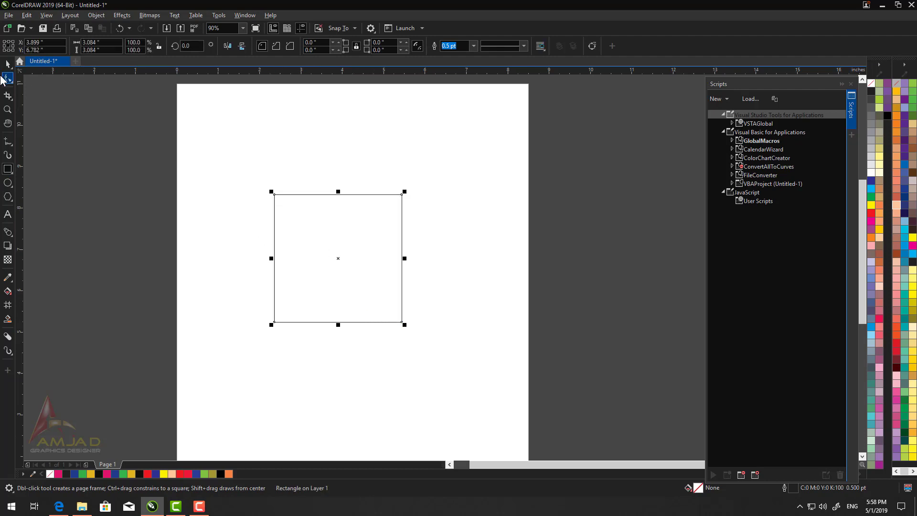
click(7, 63)
click(401, 207)
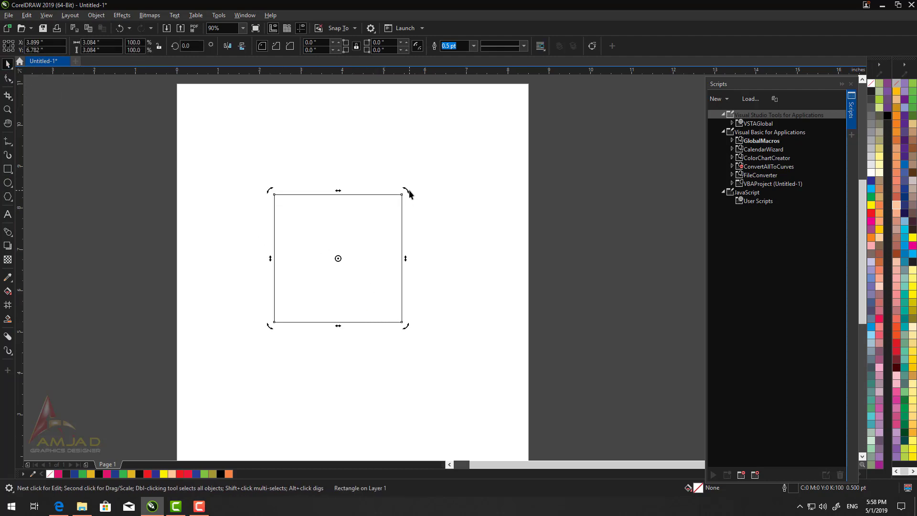
drag(407, 190, 450, 256)
click(414, 283)
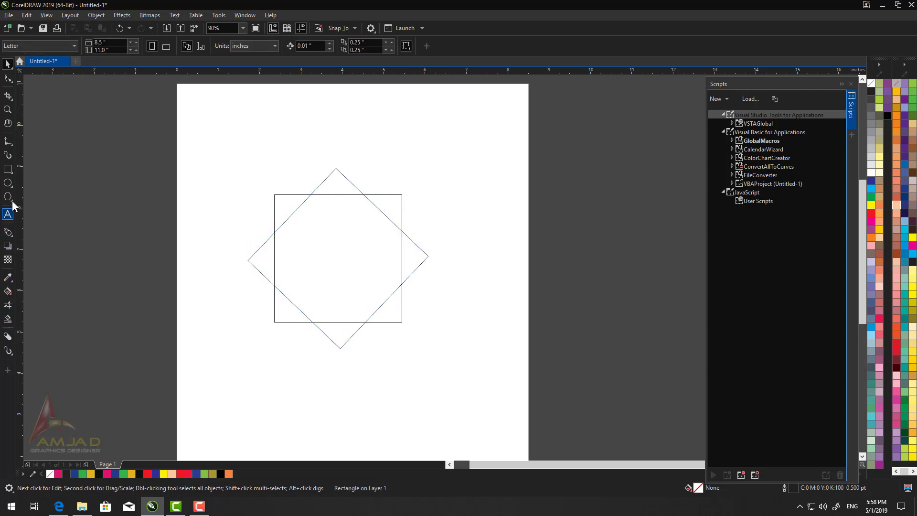
Draw a circle about 2.46 inches in diameter from the centre of the two overlapping squares.
click(8, 182)
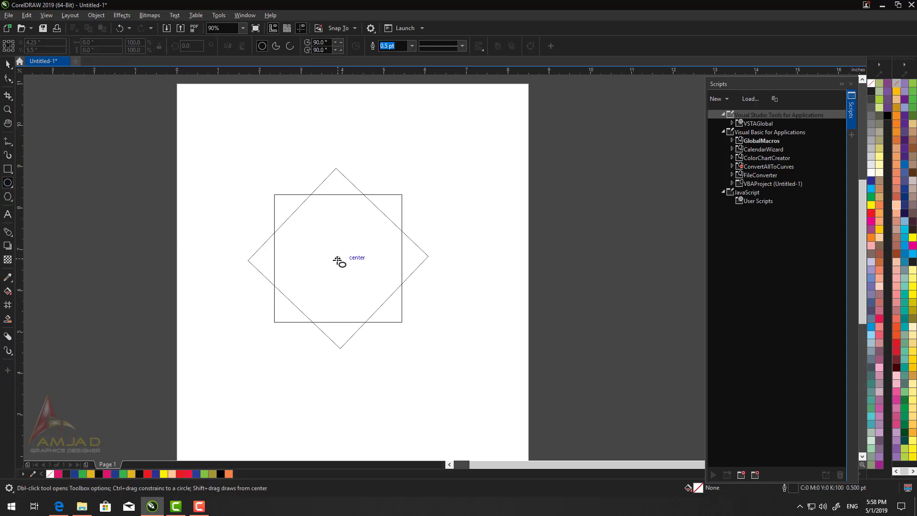
drag(337, 262, 388, 307)
key(shift)
click(8, 63)
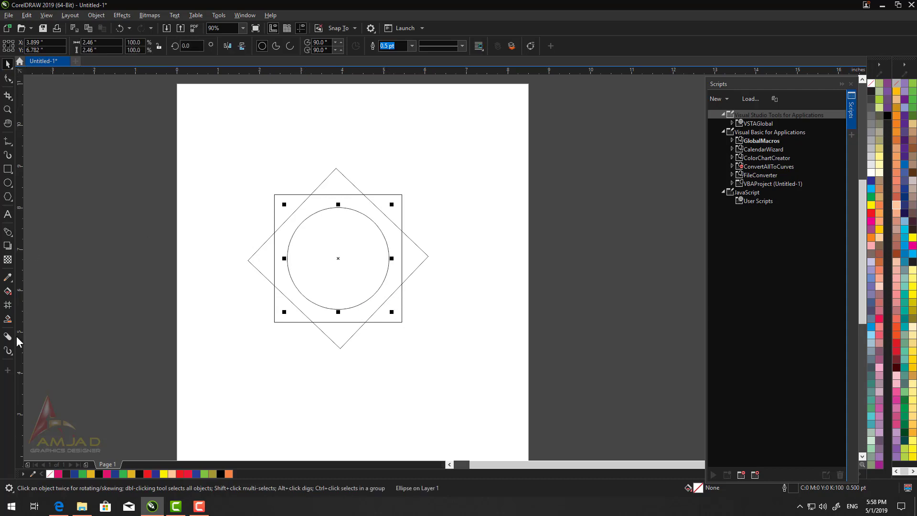
Fill the diamond's four protruding points with black using Smart Fill.
click(262, 258)
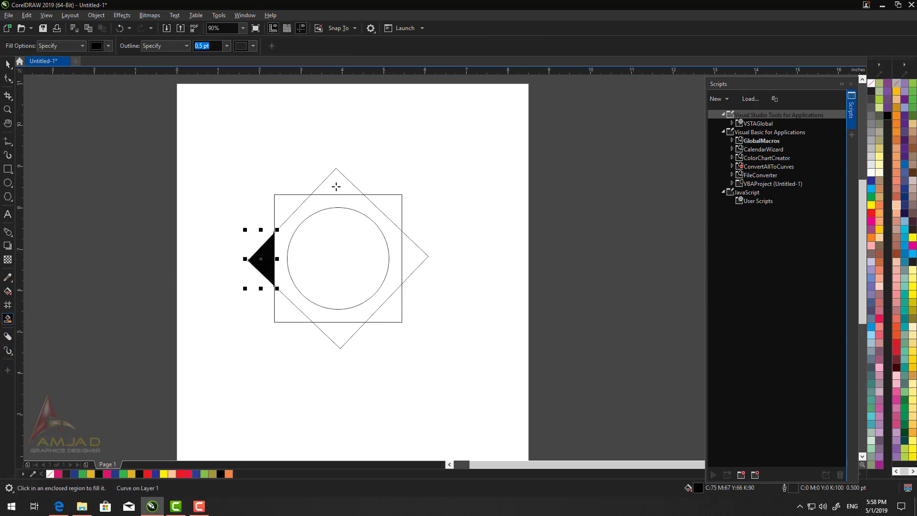
click(337, 184)
click(406, 258)
click(337, 334)
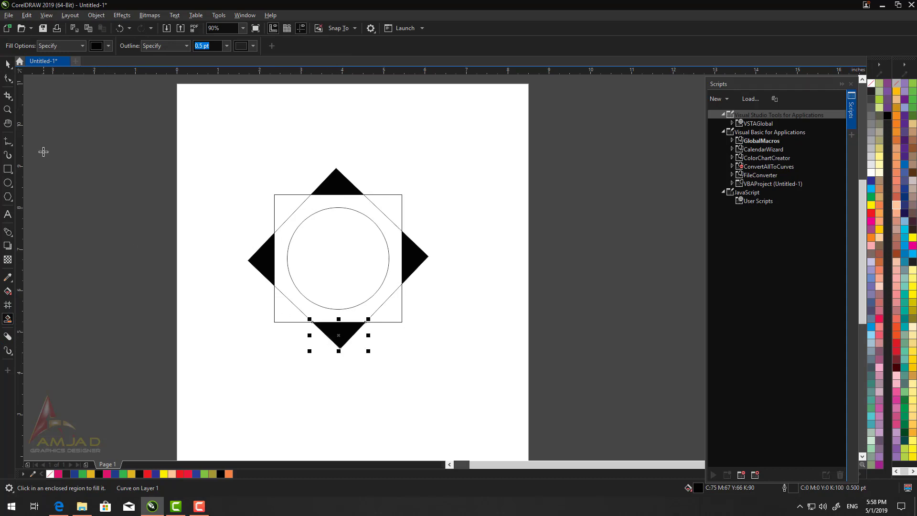
Smart-fill the square's four corner triangles with olive, C53 M47 Y100 K29.
click(109, 46)
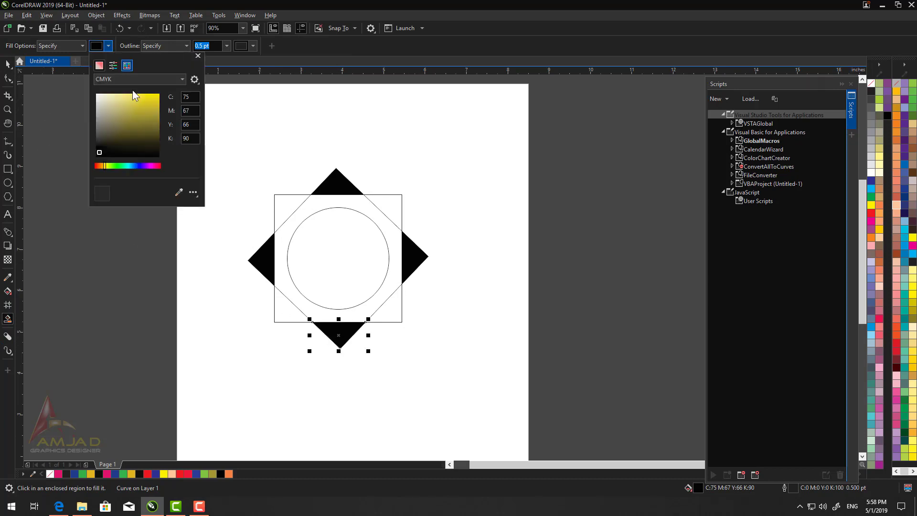
click(150, 129)
click(288, 209)
click(288, 208)
click(395, 210)
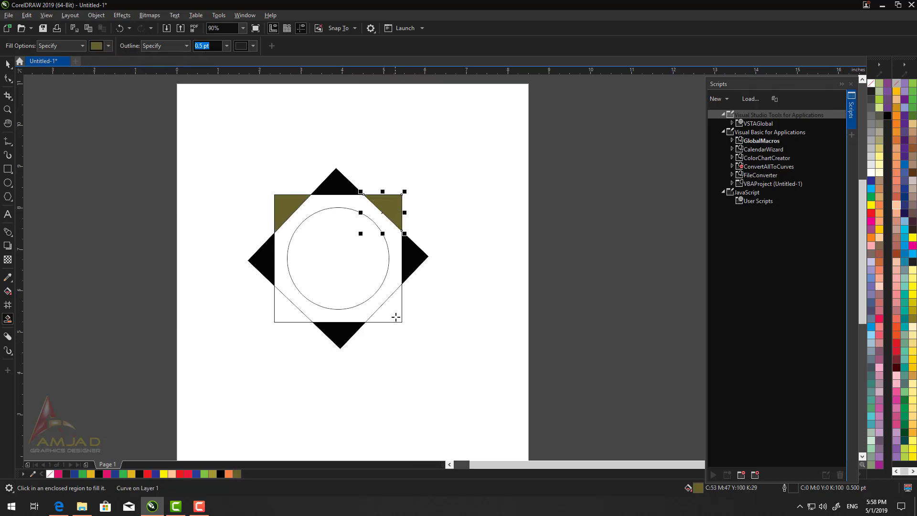
click(395, 317)
click(291, 311)
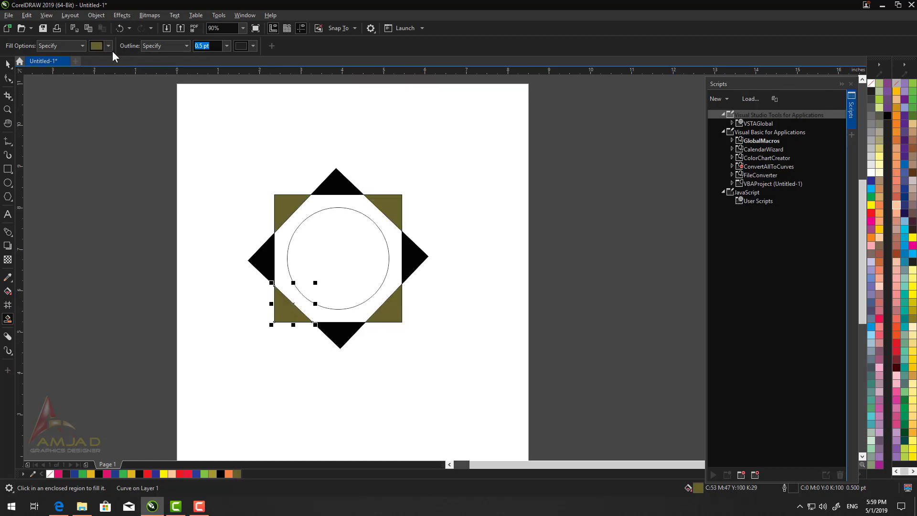
Smart-fill the central circle with red, C1 M100 Y100 K0.
click(109, 46)
click(96, 166)
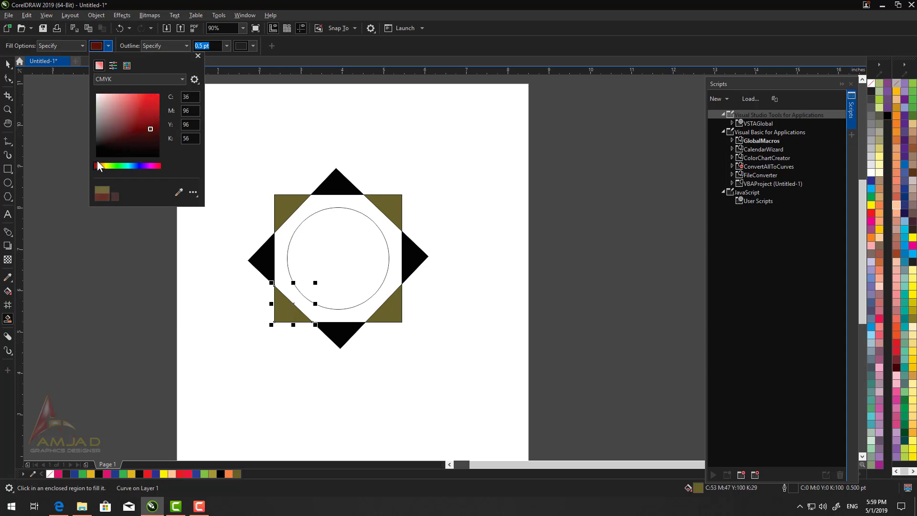
click(156, 98)
click(337, 240)
click(338, 244)
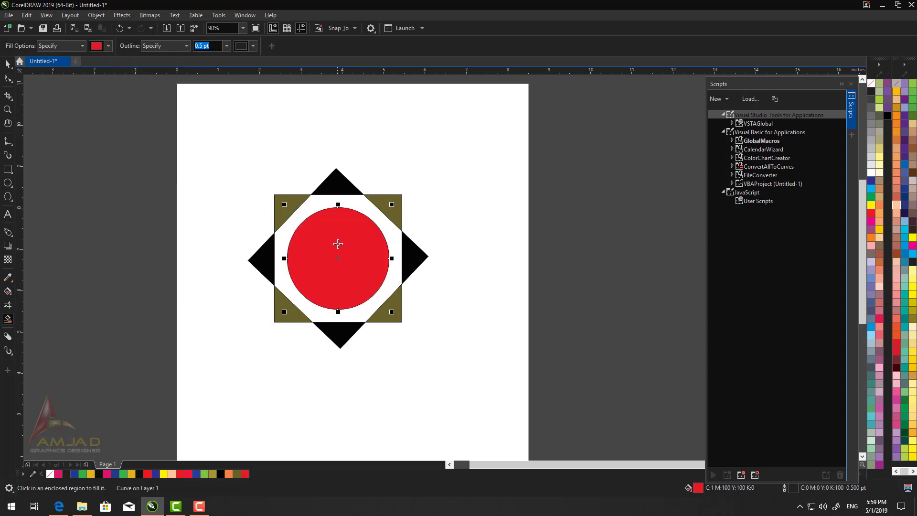
click(7, 64)
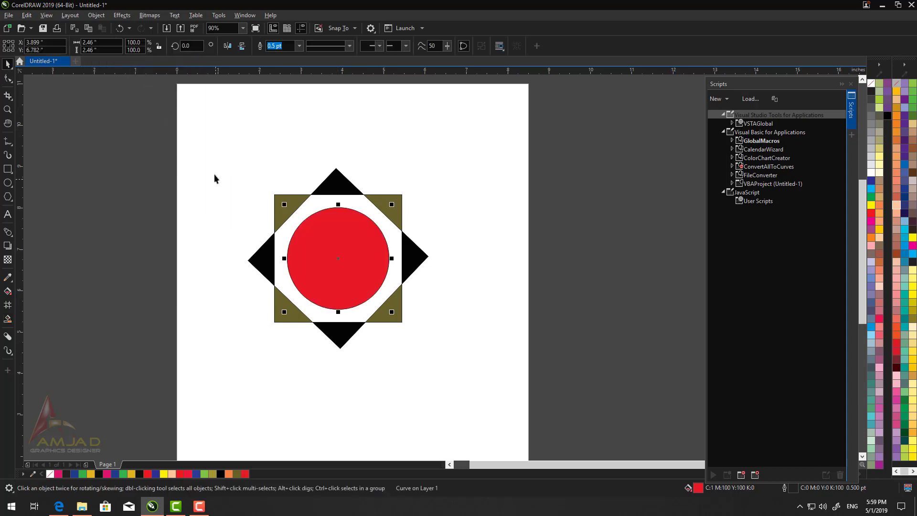
Remove the outlines from all objects in the star artwork.
drag(224, 141, 472, 369)
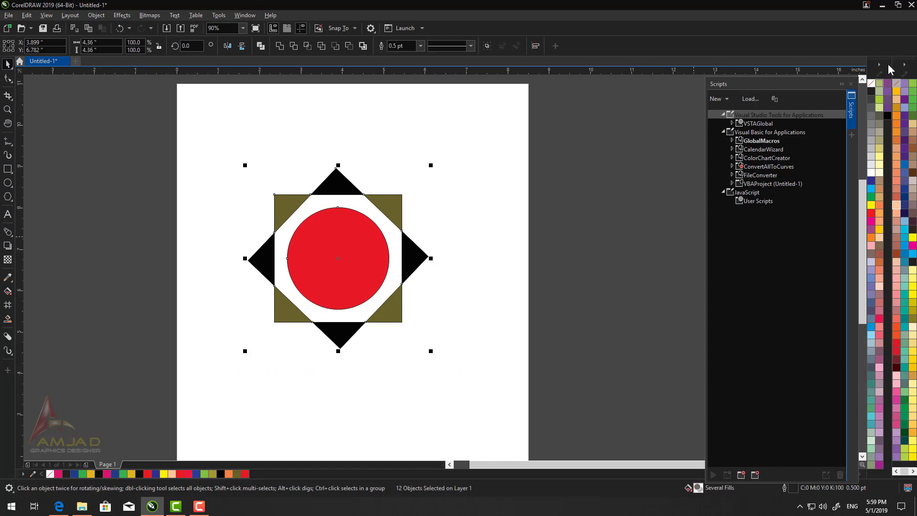
right_click(870, 85)
click(497, 220)
Stop the macro recording with the star artwork selected, and delete all of the artwork from the page.
drag(216, 148, 467, 370)
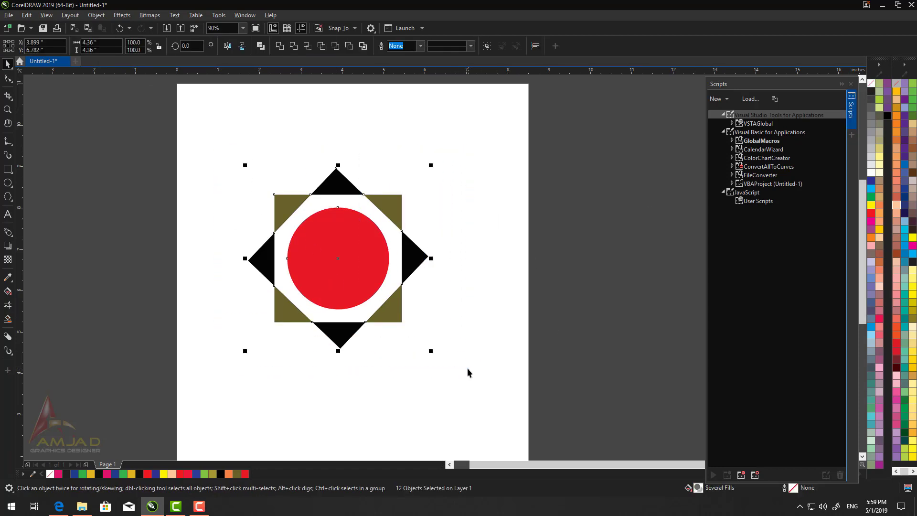
click(755, 475)
drag(158, 131, 485, 354)
key(Delete)
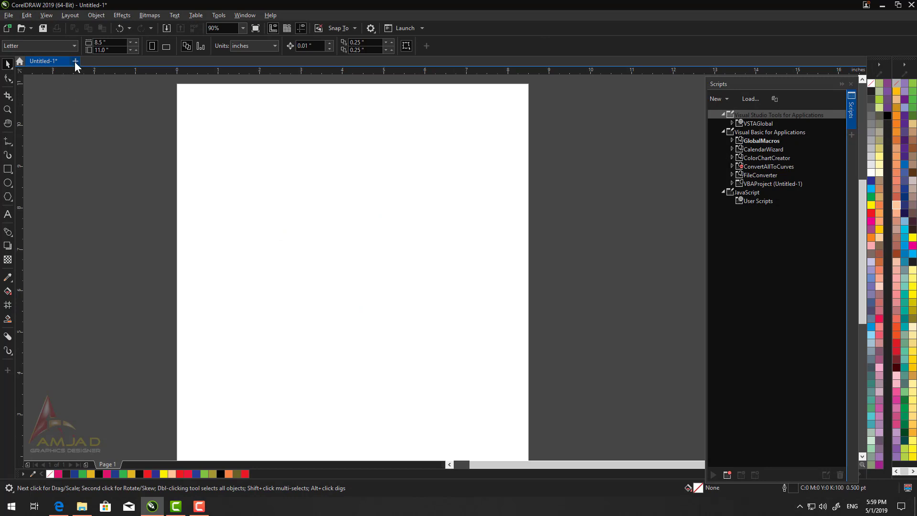
Create a new blank document and make it the active one.
click(75, 61)
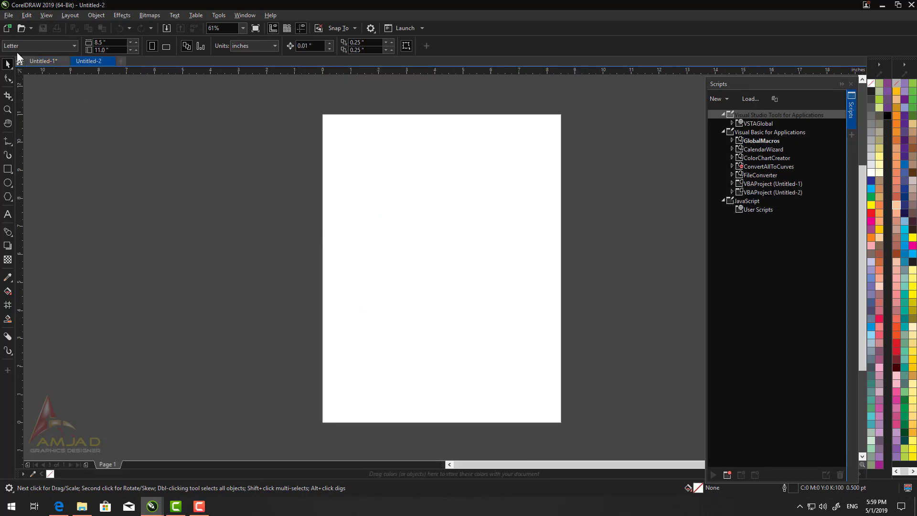
click(35, 61)
click(91, 61)
click(7, 109)
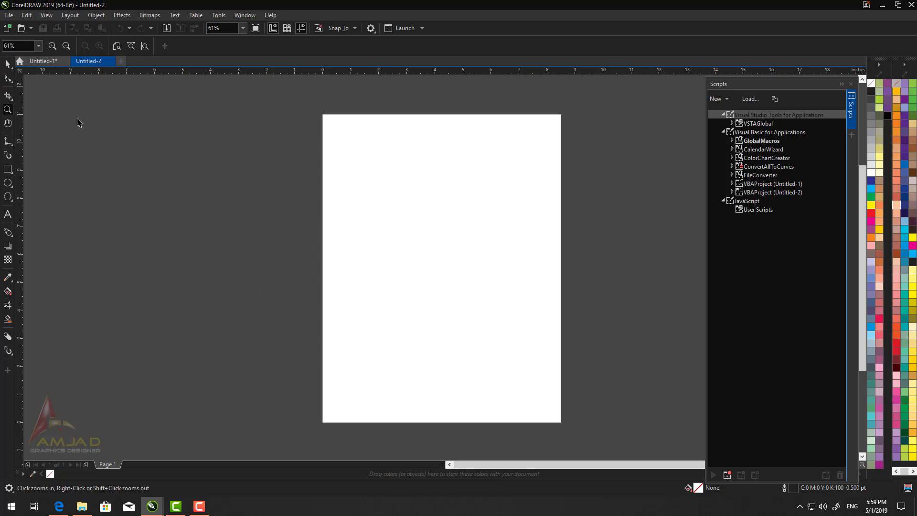
key(space)
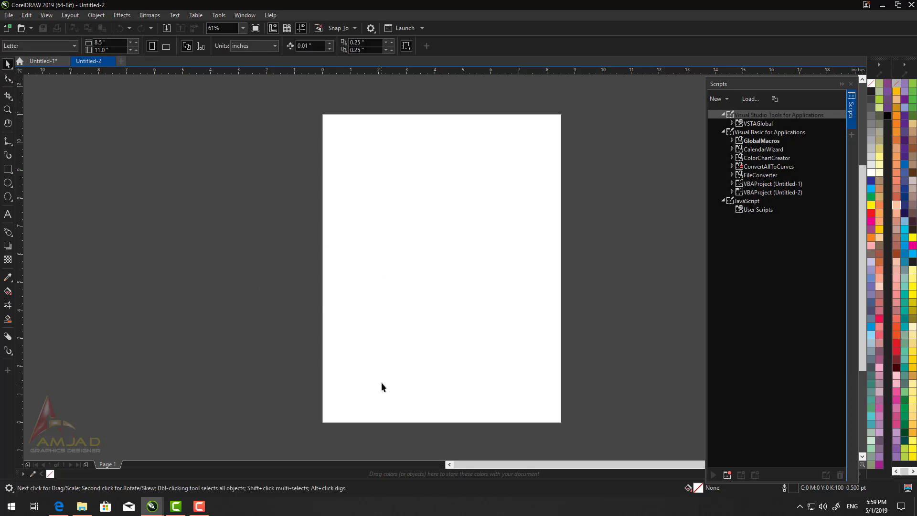
Run the "amjad" macro from RecordedMacros in GlobalMacros and end the run-time error it raises.
click(731, 140)
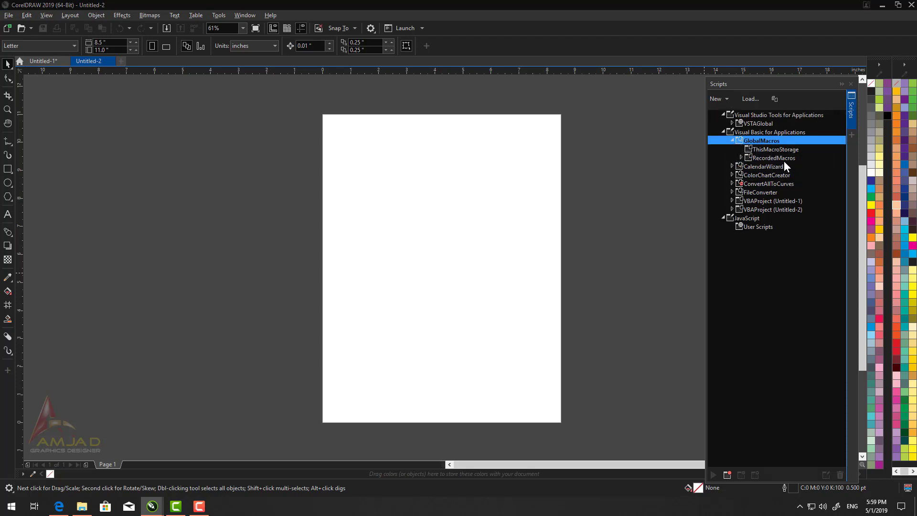
click(740, 157)
click(740, 157)
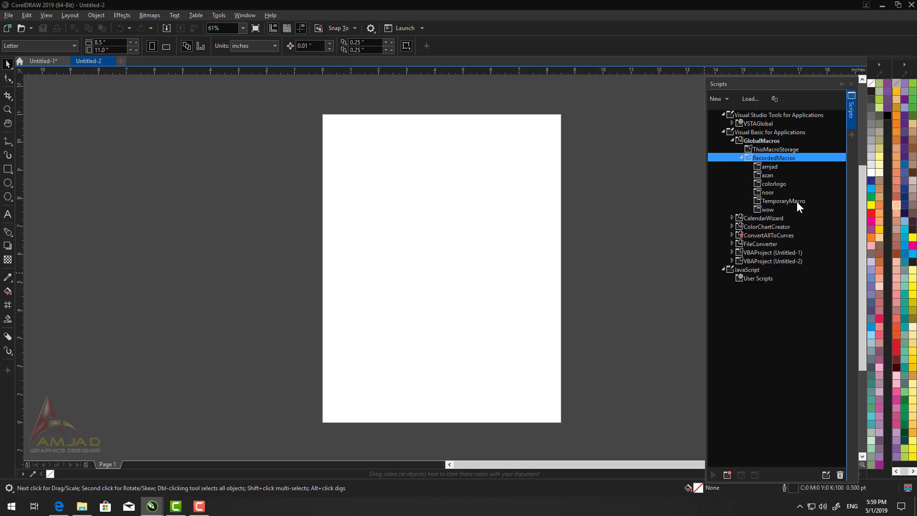
click(772, 167)
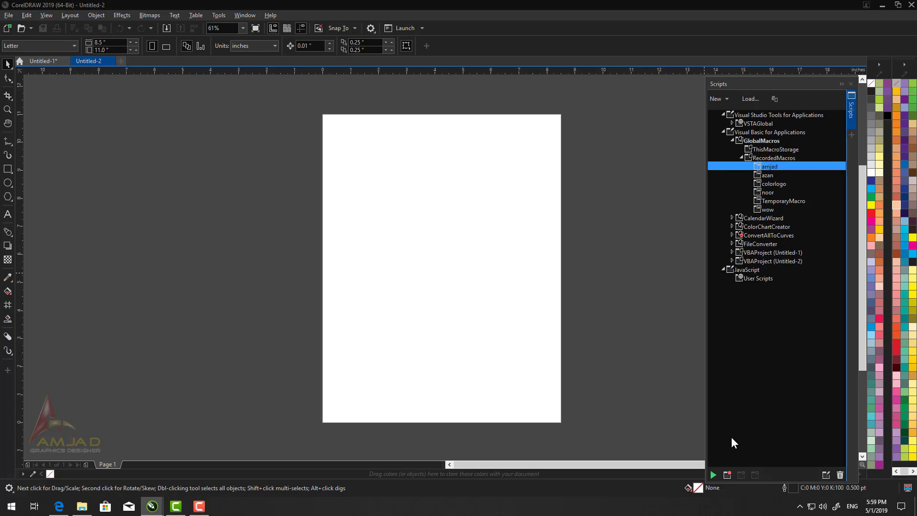
click(712, 475)
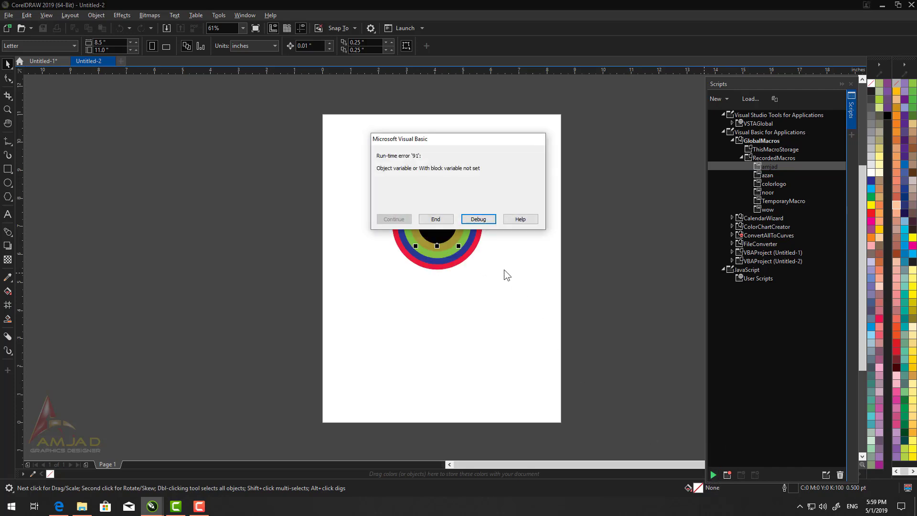
click(440, 220)
Select the complete ring artwork and move it off the left edge of the page.
drag(380, 172, 536, 300)
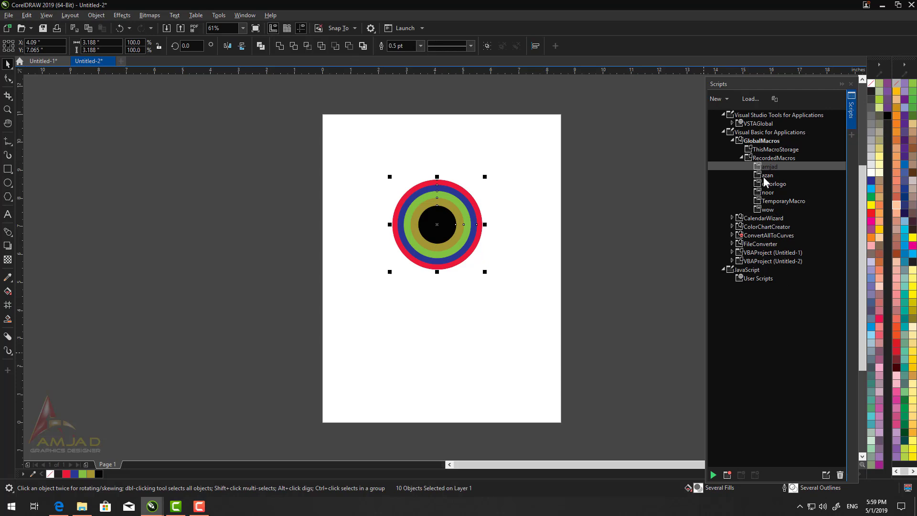
drag(372, 172, 515, 280)
drag(421, 234, 269, 238)
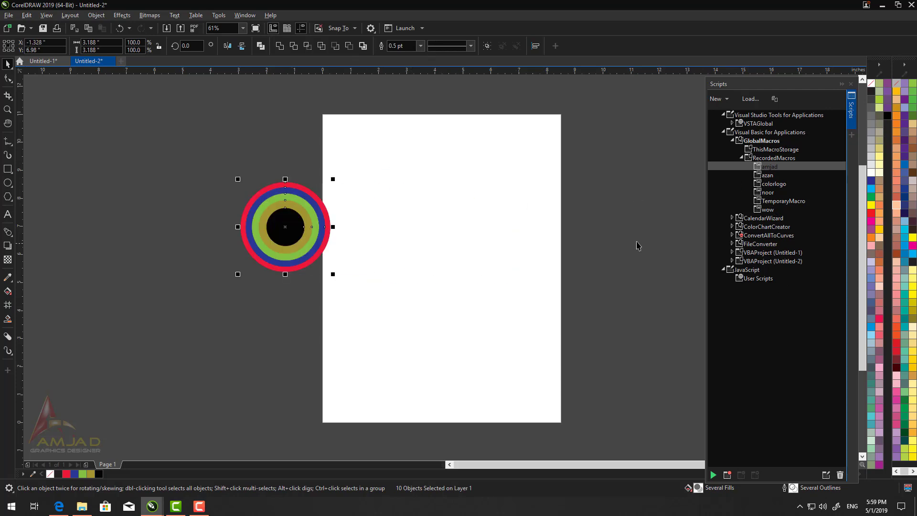
Run the "azan" macro in the same document and select the star artwork it draws.
click(763, 176)
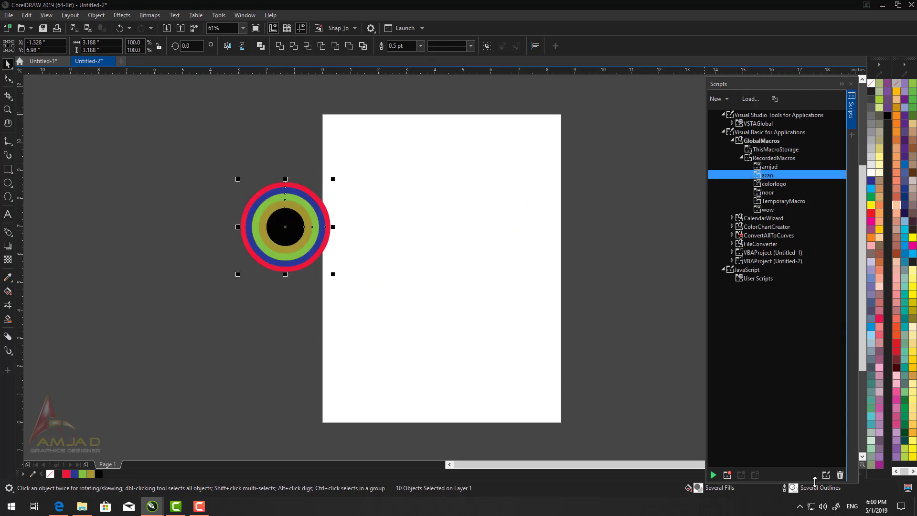
click(713, 475)
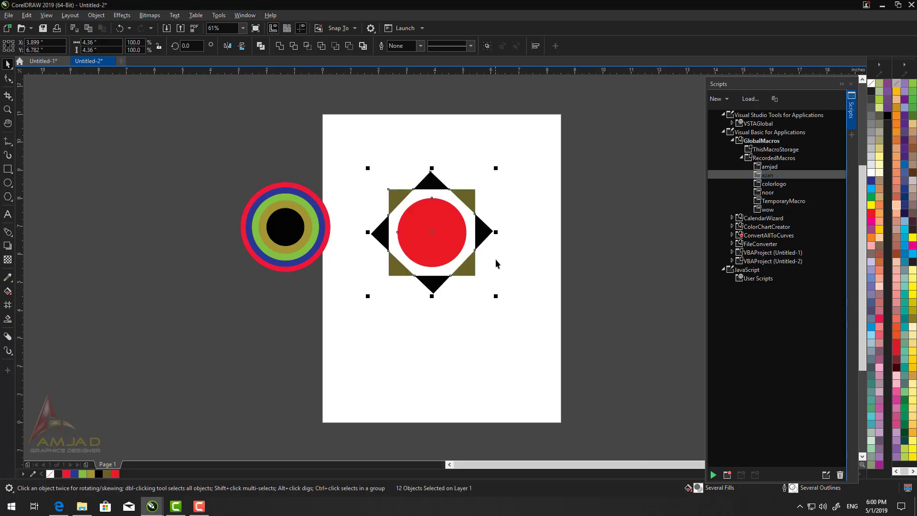
drag(347, 151, 508, 316)
Create a third blank document and run the "amjad" macro in it, ending the run-time error.
click(121, 61)
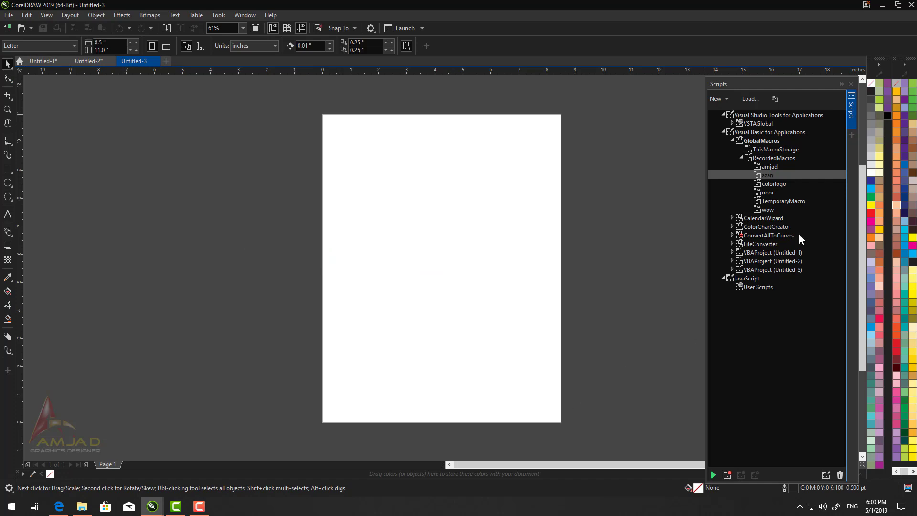
click(767, 168)
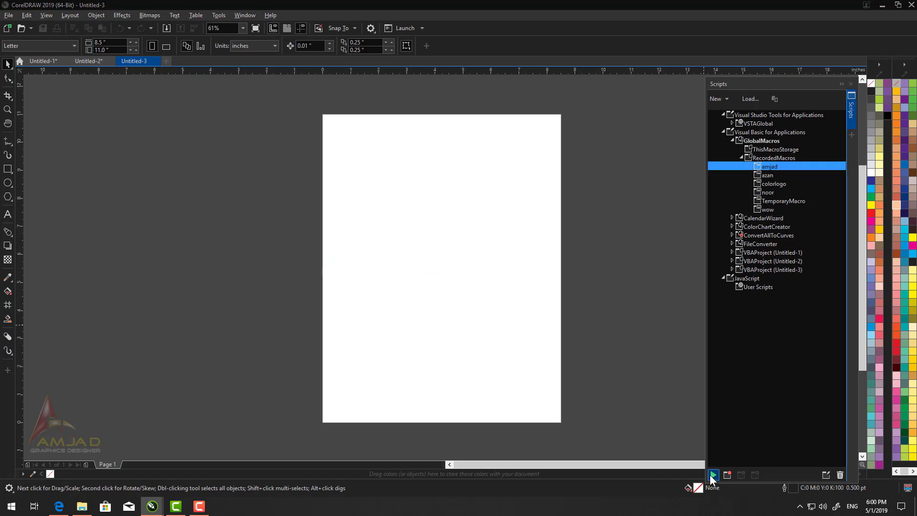
click(711, 474)
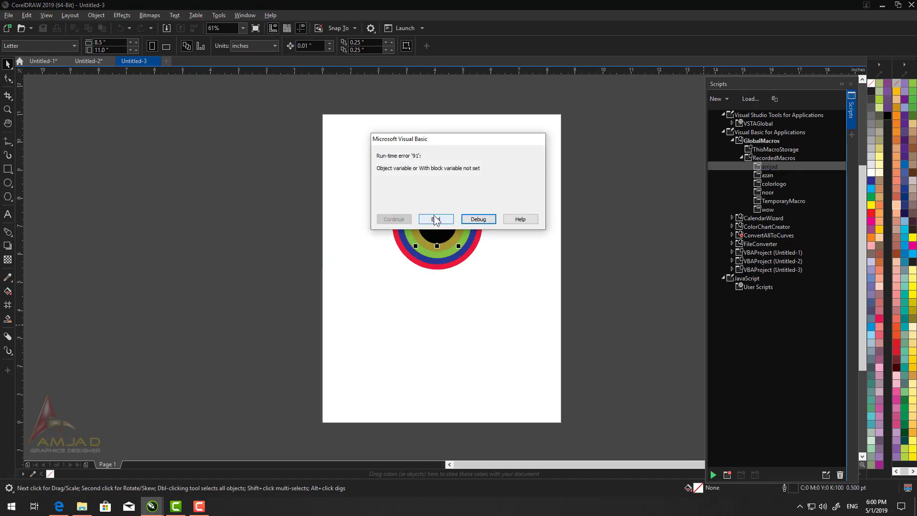
click(435, 219)
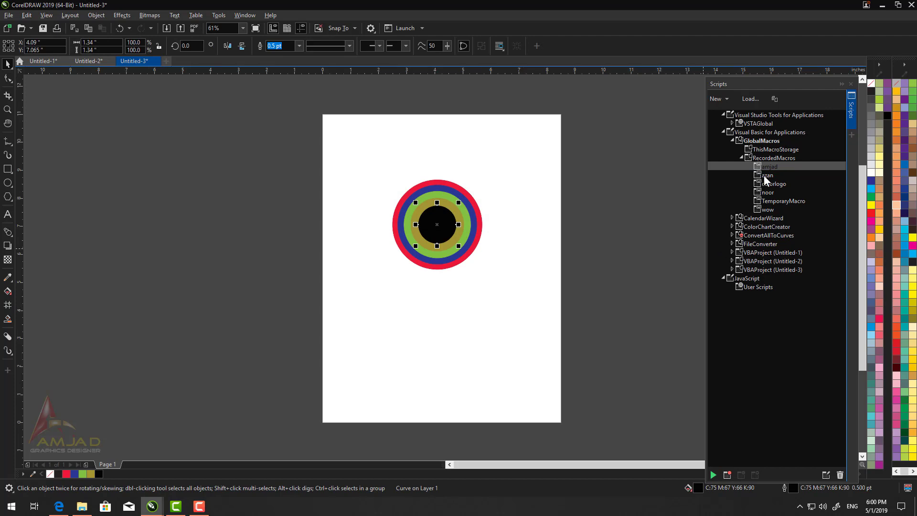
Try running the "azan" macro over the ring artwork, and undo the result.
click(767, 175)
click(713, 474)
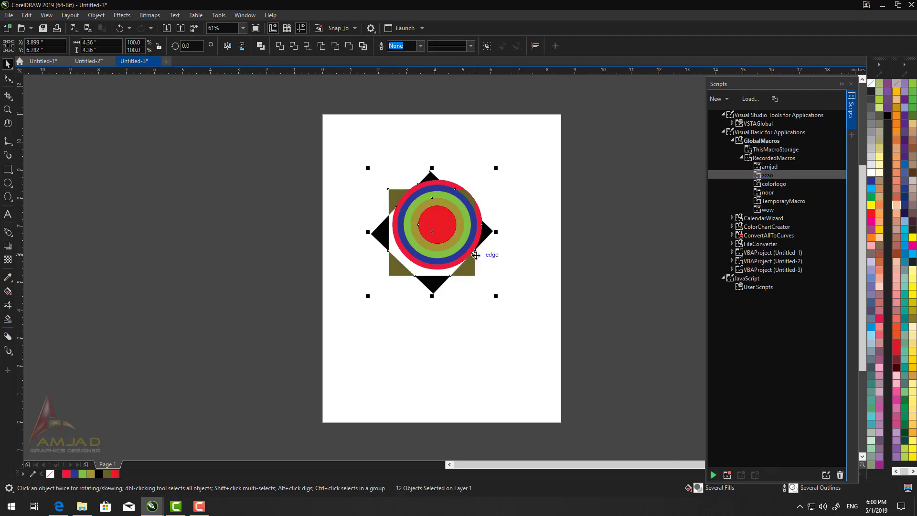
key(ctrl+z)
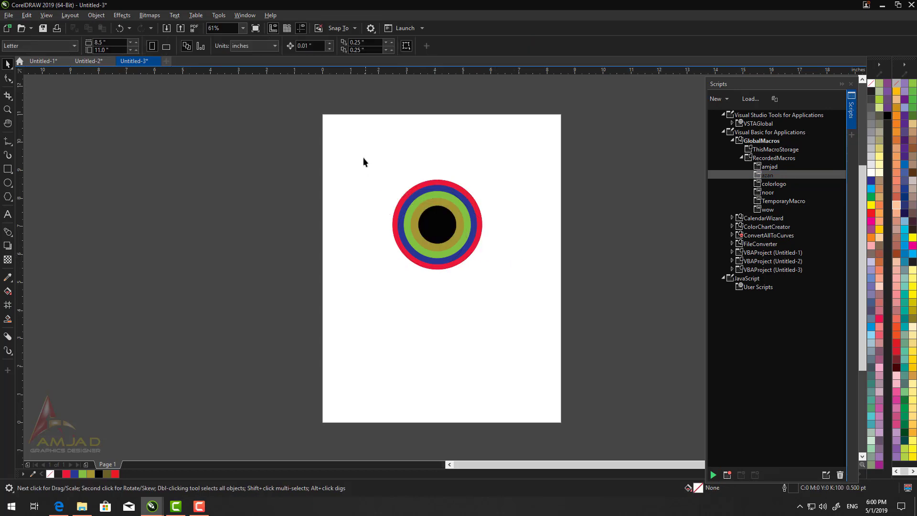
Move the ring artwork to the bottom of the page and run the "azan" macro again.
click(441, 241)
drag(442, 241, 440, 392)
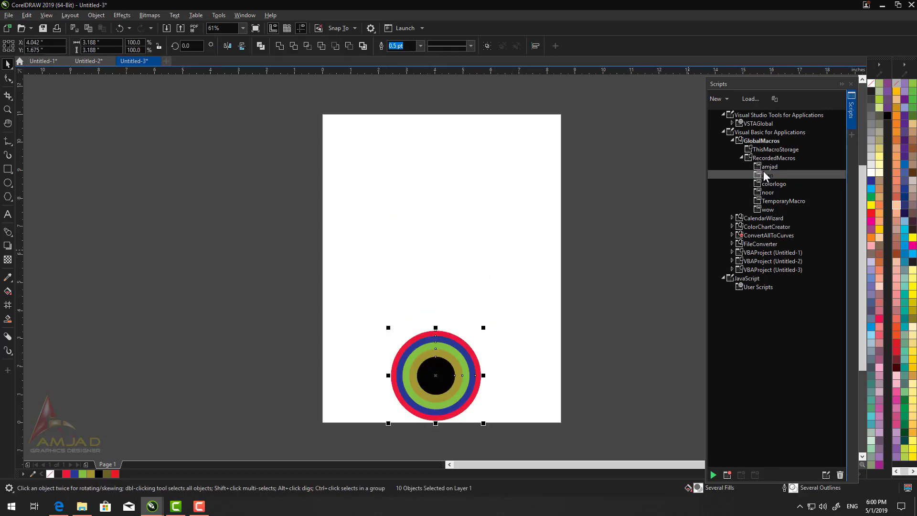
click(713, 475)
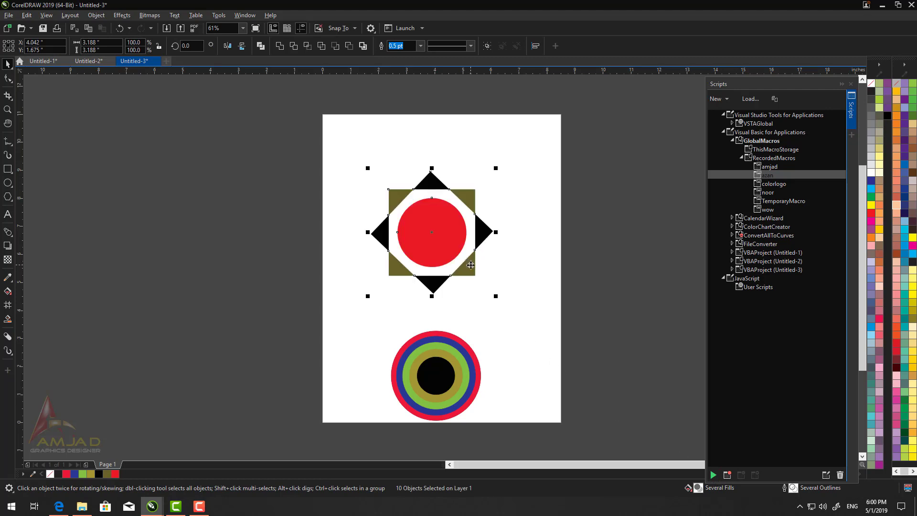
Shift the star artwork slightly down and right, and move the complete ring artwork up and left beneath it.
drag(447, 231, 452, 244)
drag(346, 299, 526, 424)
drag(455, 375, 446, 357)
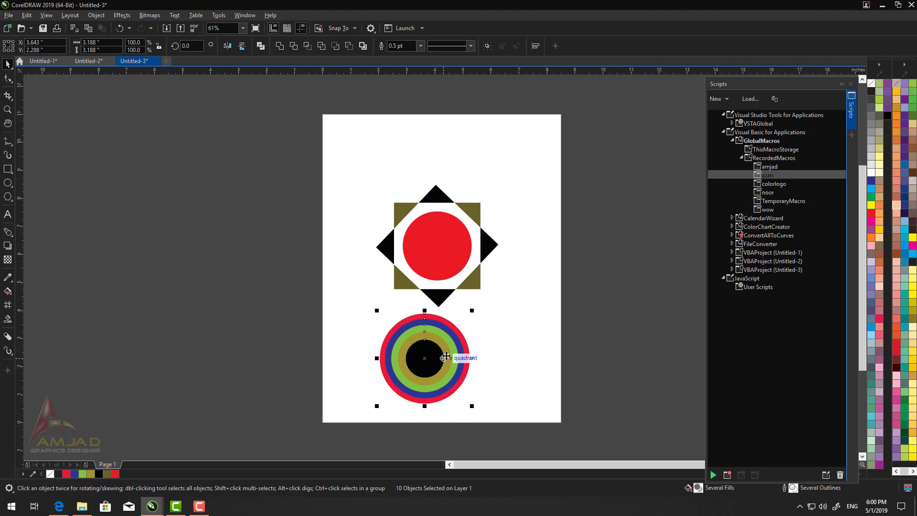
drag(446, 358, 446, 357)
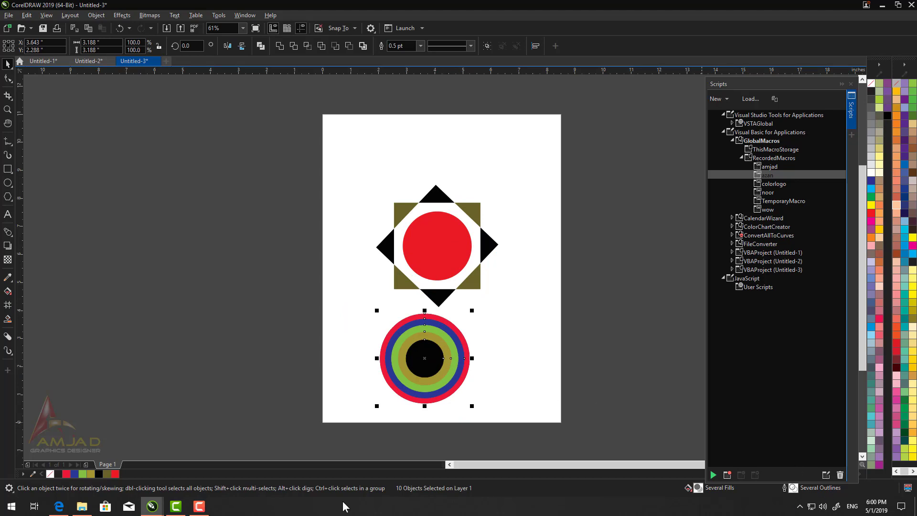